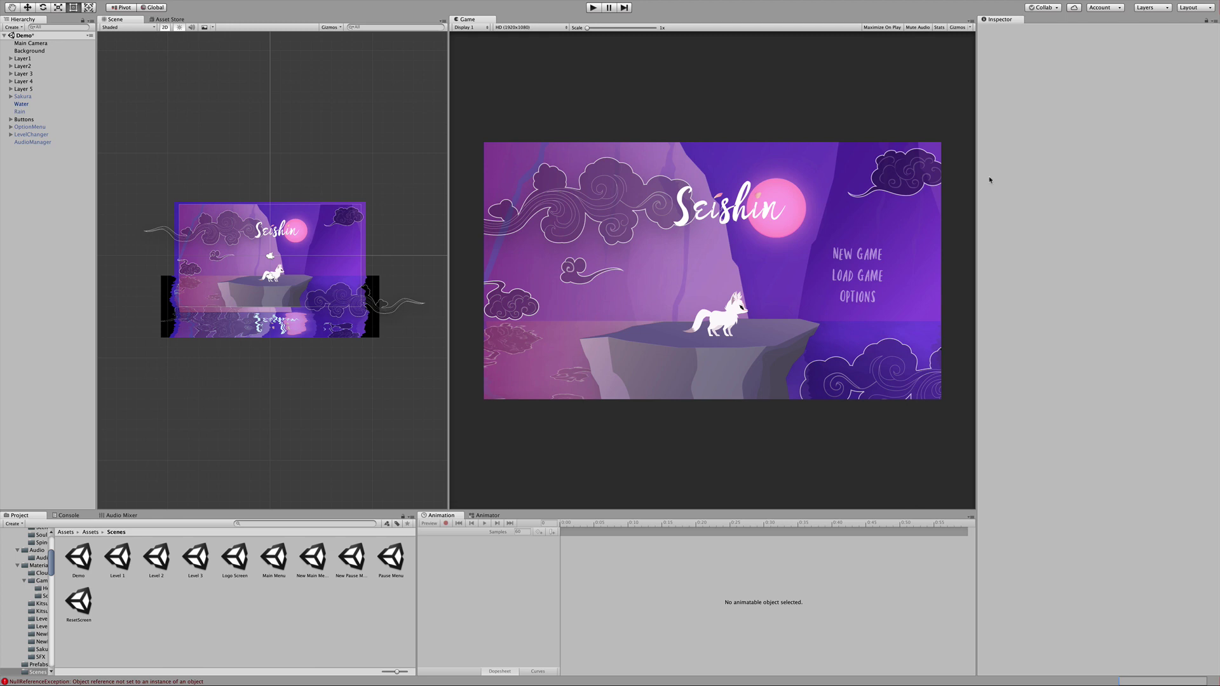
# Step: Preview the main menu scene in Play mode, then expand Layer1 through Layer 5 in the Hierarchy
pyautogui.click(593, 8)
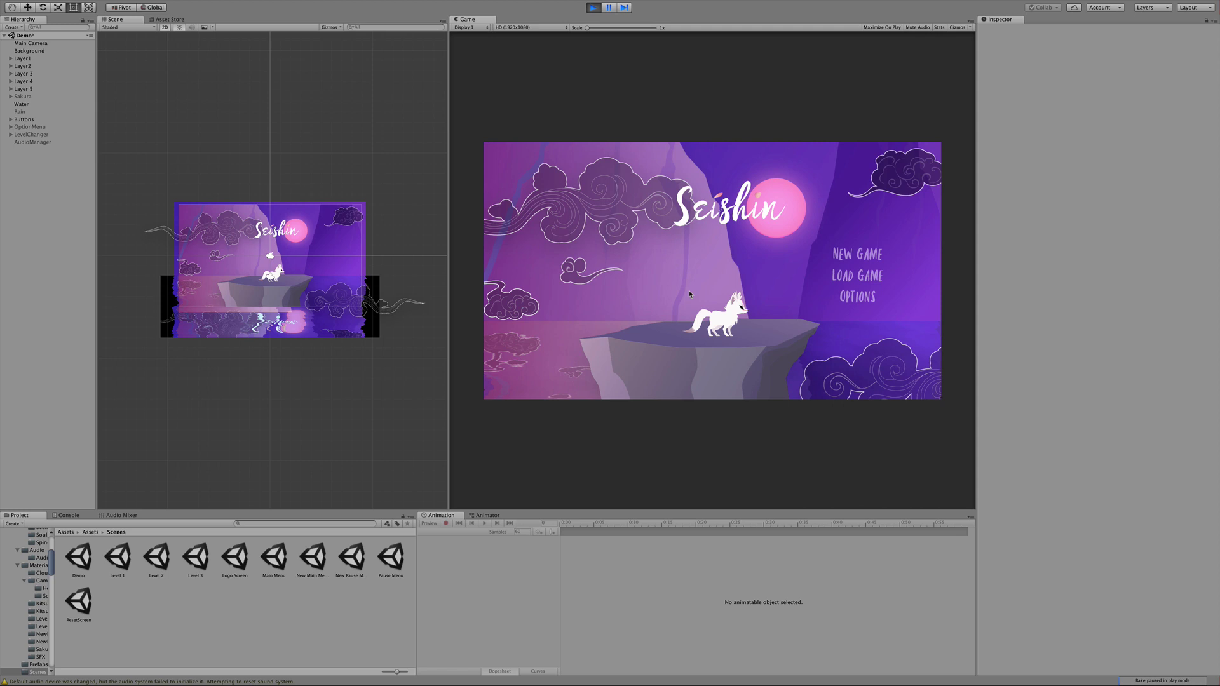
pyautogui.hotkey('ctrl', 'p')
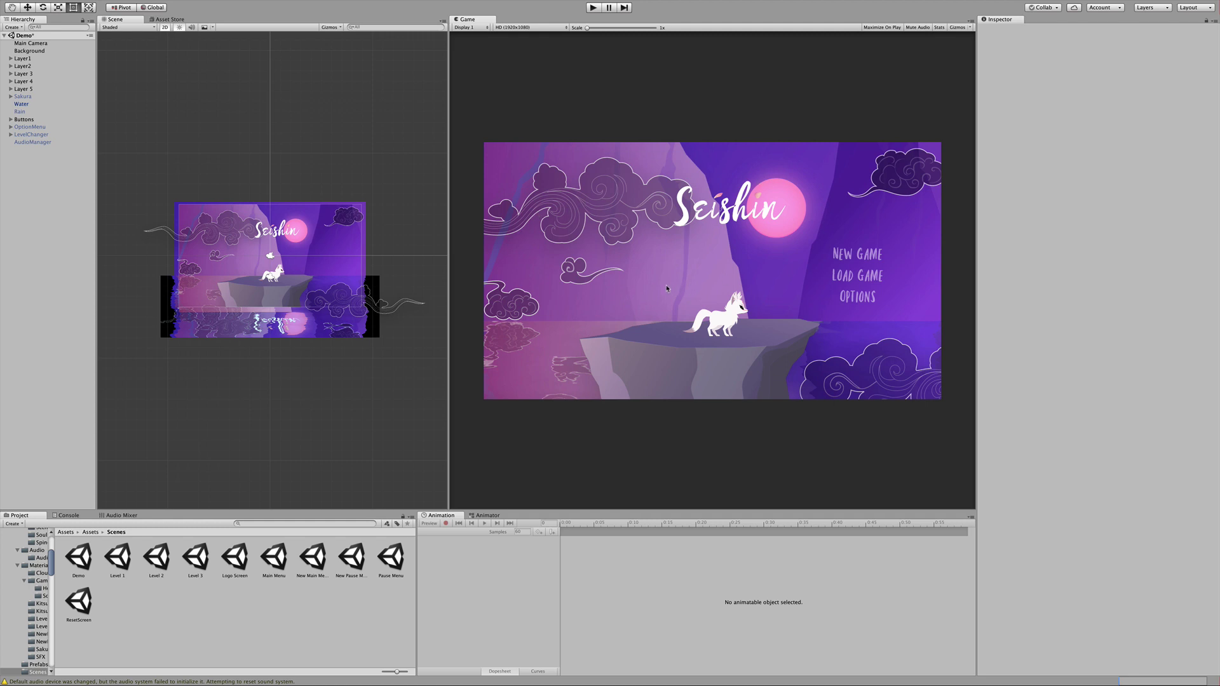
pyautogui.click(10, 59)
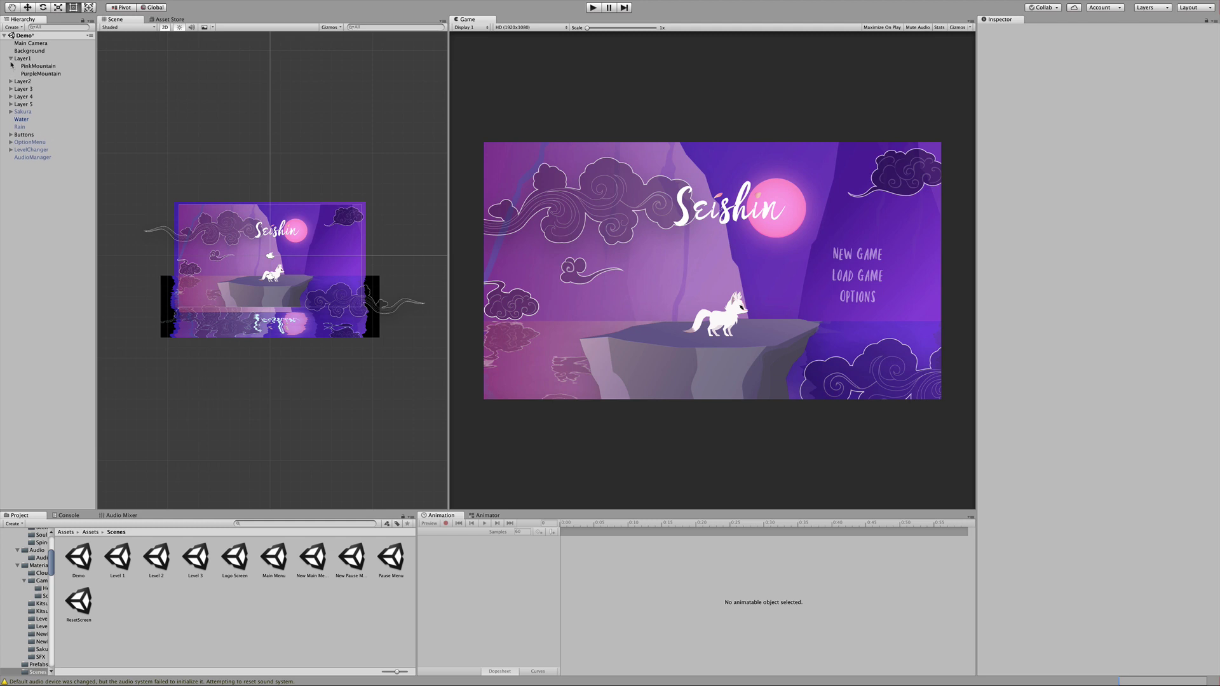
pyautogui.click(10, 82)
pyautogui.click(11, 97)
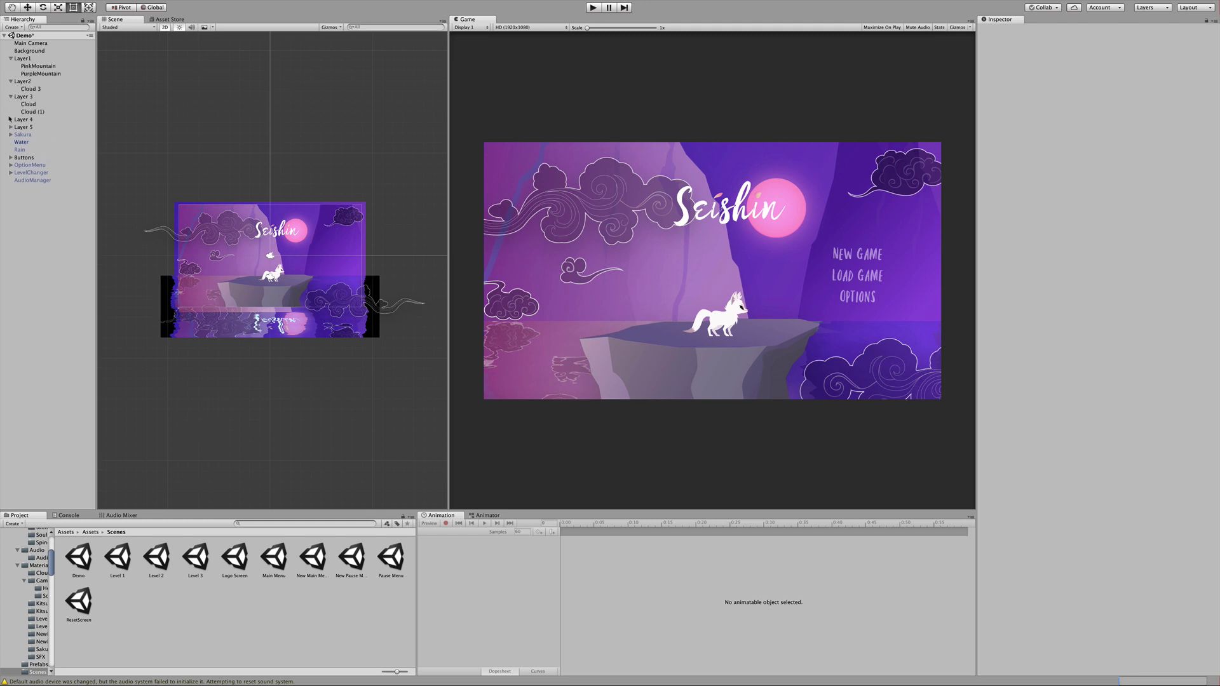
pyautogui.click(11, 119)
pyautogui.click(10, 143)
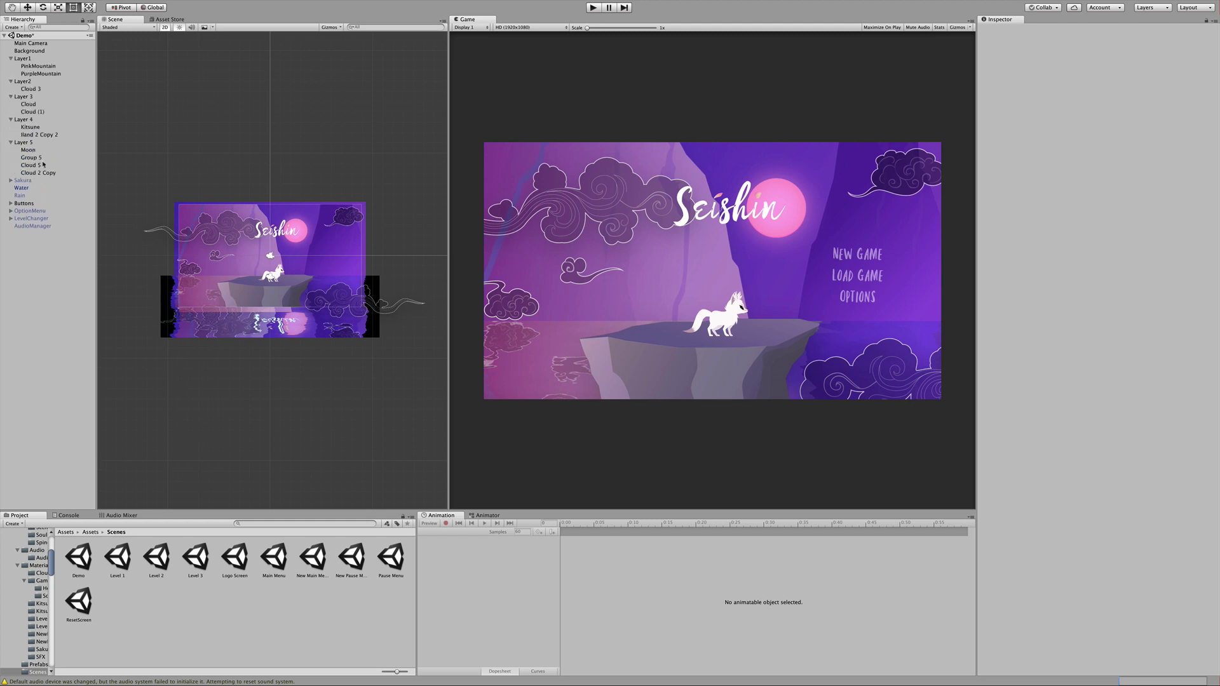
# Step: Enable PinkMountain's Animator, preview its position drift, then select PurpleMountain
pyautogui.click(45, 66)
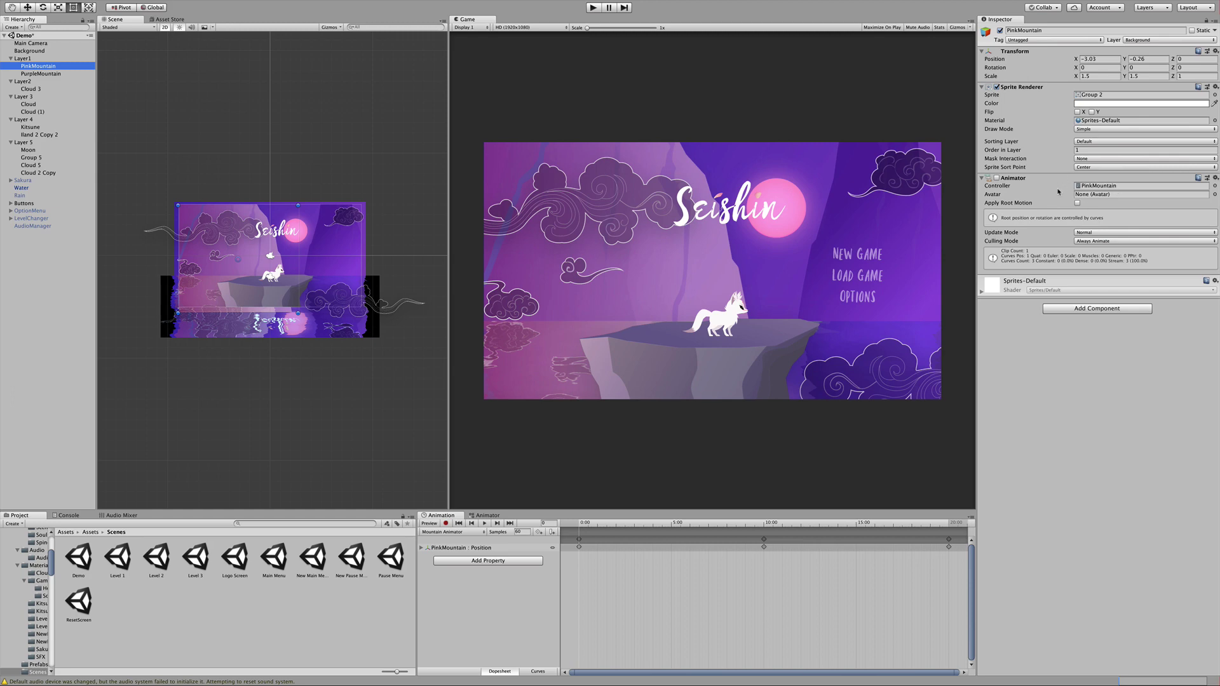
pyautogui.click(998, 180)
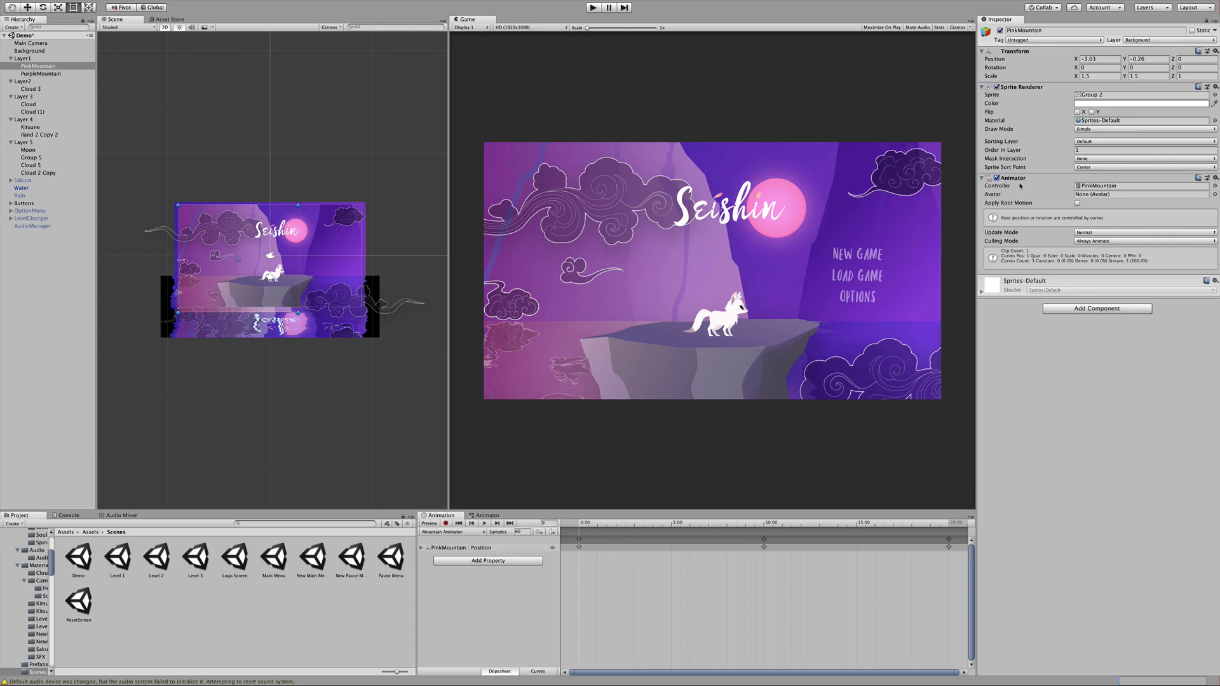
pyautogui.click(484, 523)
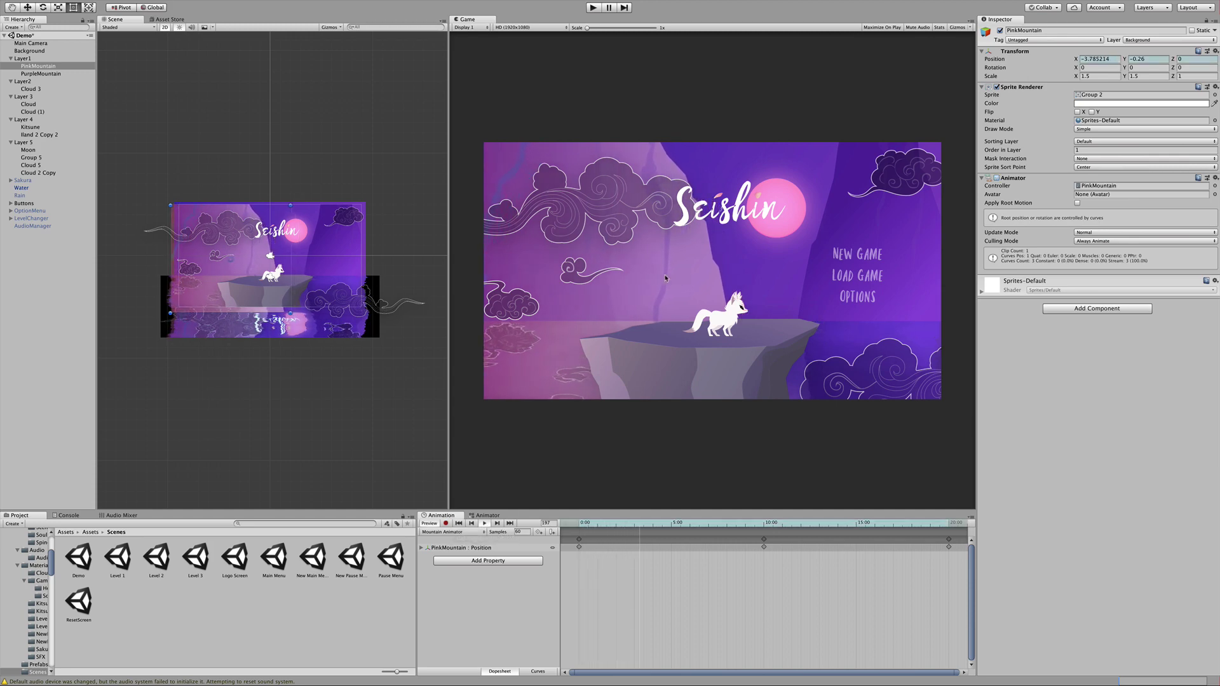
pyautogui.click(483, 524)
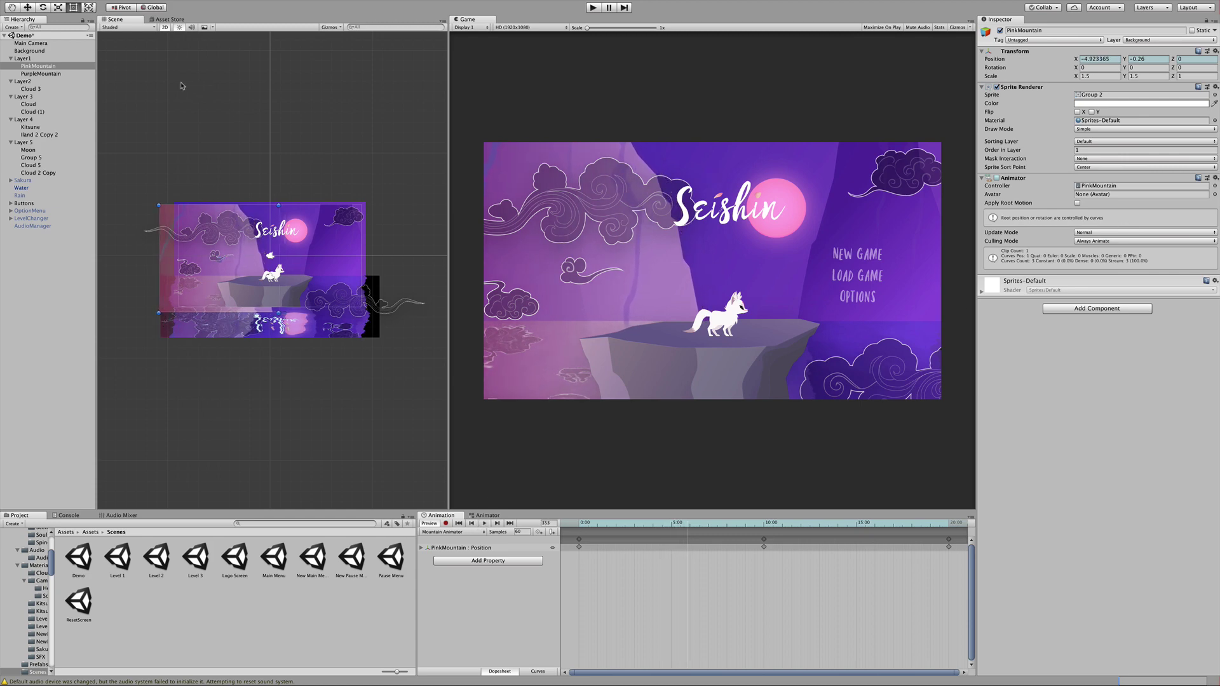
pyautogui.click(40, 74)
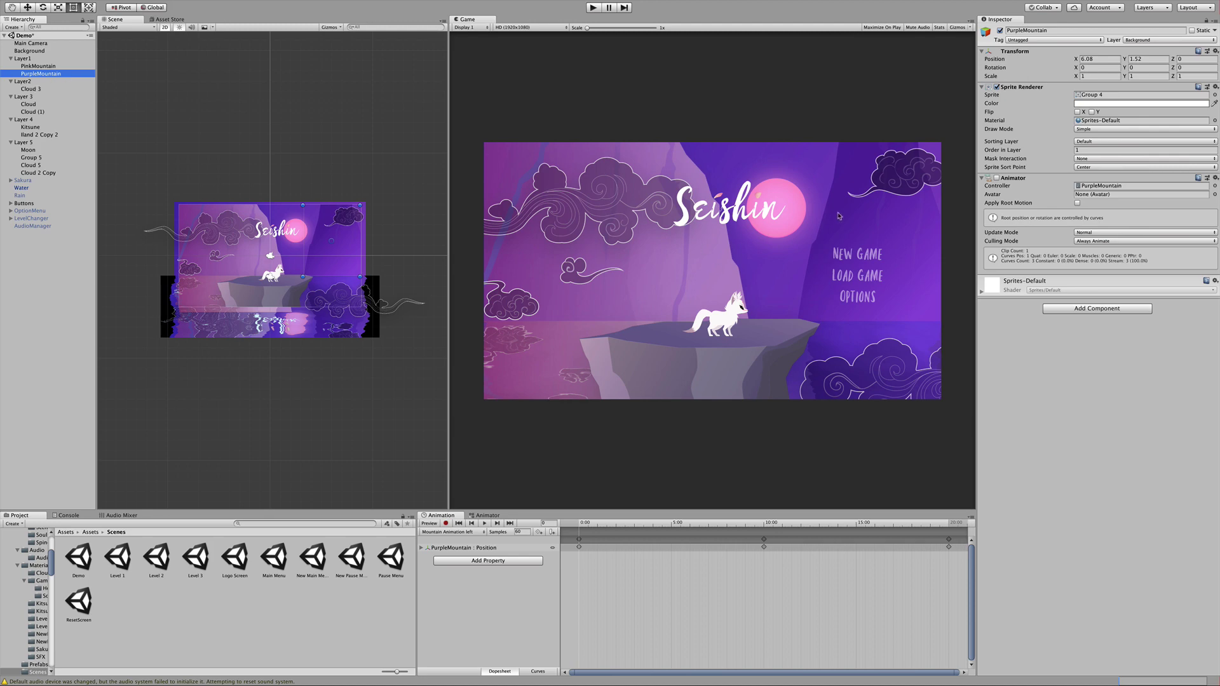
# Step: Multi-select PurpleMountain with Cloud 3, Cloud, Cloud (1), Cloud 5 and Cloud 2 Copy
pyautogui.keyDown('super'); pyautogui.click(33, 89); pyautogui.keyUp('super')
pyautogui.keyDown('super'); pyautogui.click(42, 111); pyautogui.keyUp('super')
pyautogui.keyDown('super'); pyautogui.click(38, 104); pyautogui.keyUp('super')
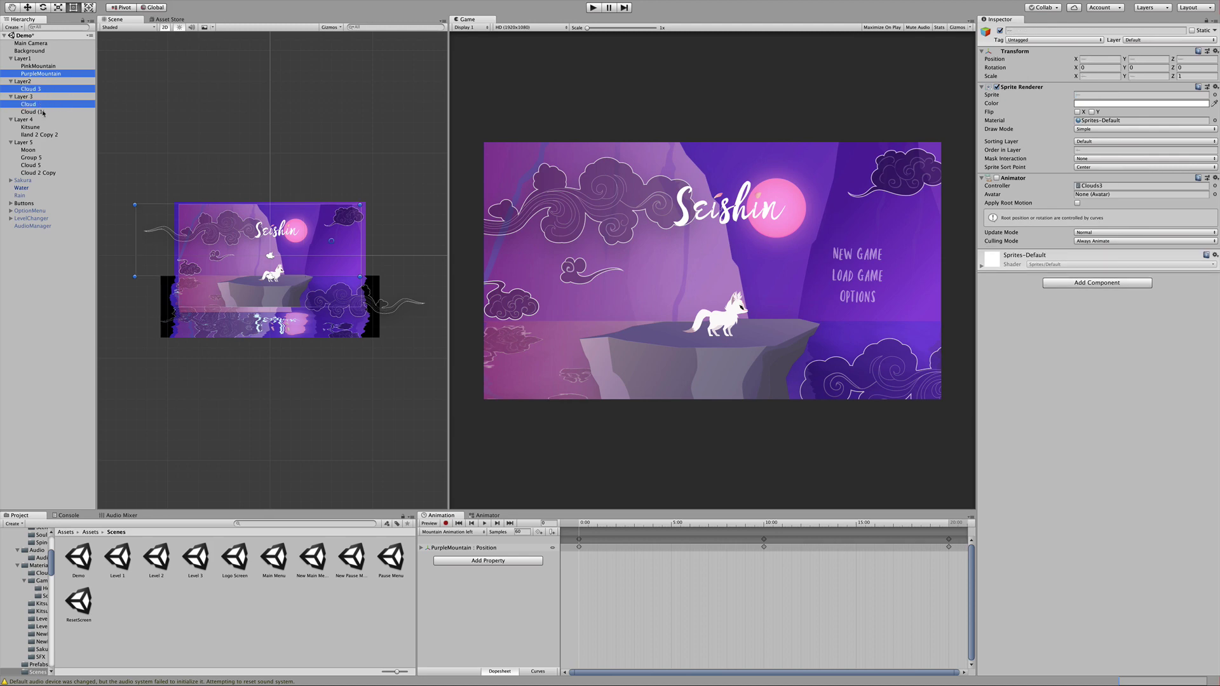
pyautogui.keyDown('super'); pyautogui.click(49, 135); pyautogui.keyUp('super')
pyautogui.keyDown('super'); pyautogui.click(44, 157); pyautogui.keyUp('super')
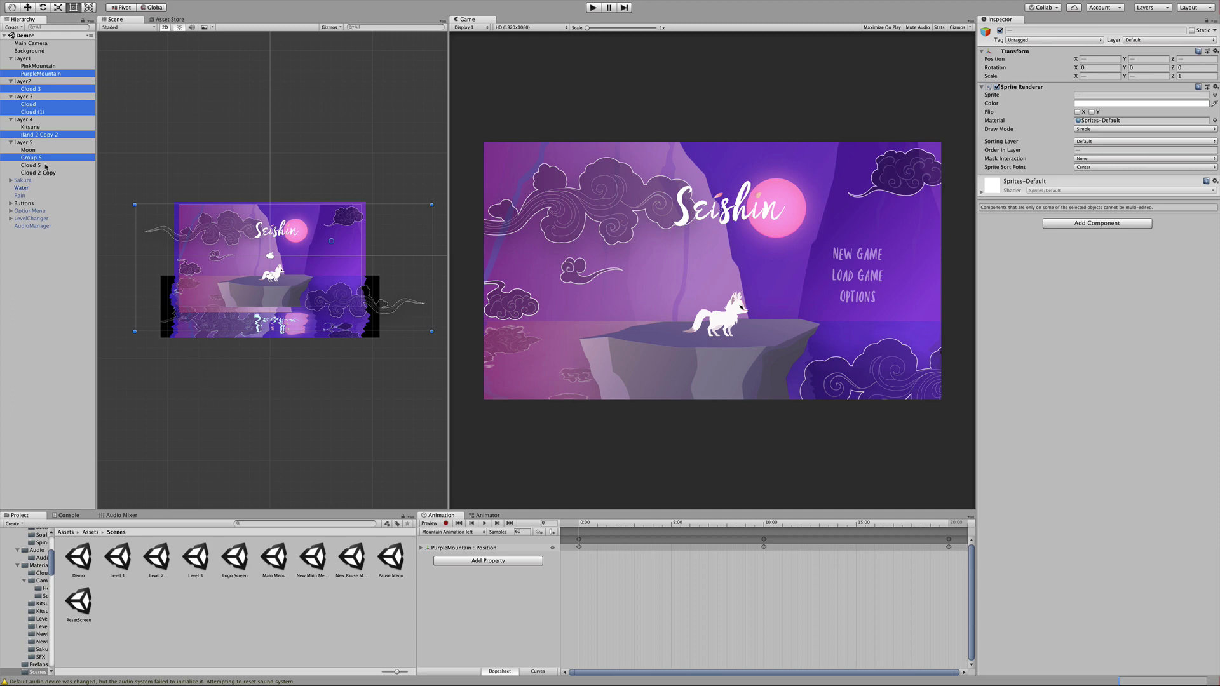
pyautogui.keyDown('super'); pyautogui.click(45, 166); pyautogui.keyUp('super')
pyautogui.keyDown('super'); pyautogui.click(47, 173); pyautogui.keyUp('super')
pyautogui.keyDown('super'); pyautogui.click(38, 158); pyautogui.keyUp('super')
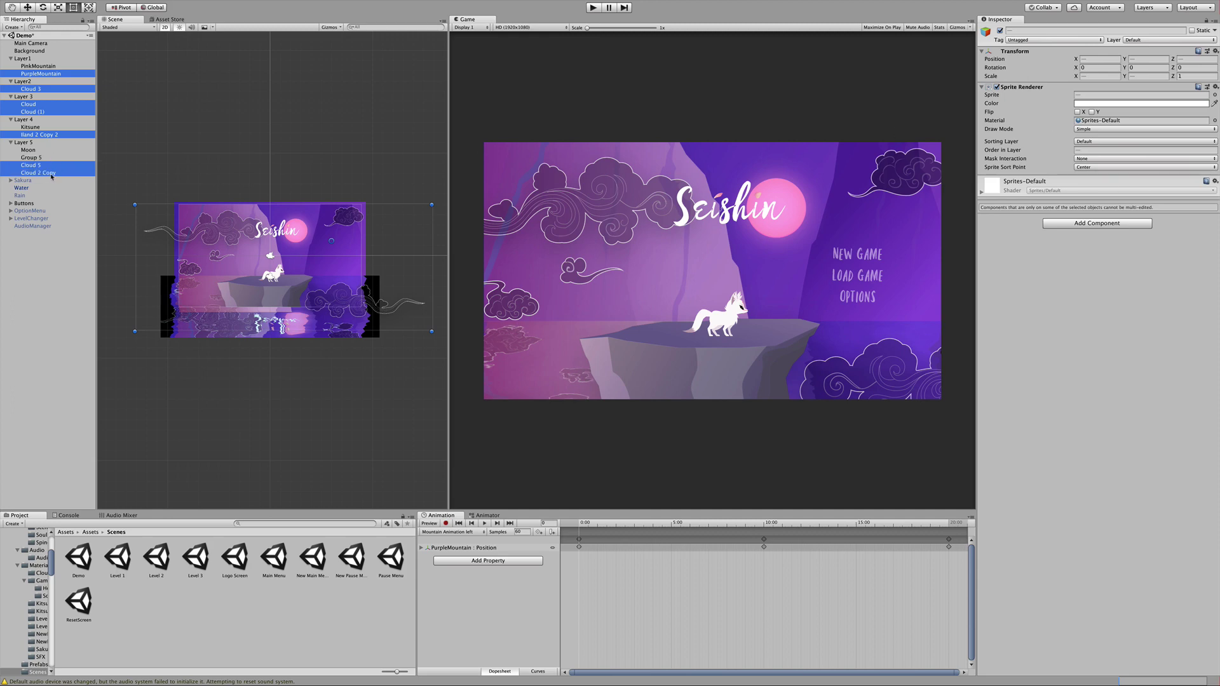
pyautogui.keyDown('super'); pyautogui.click(48, 135); pyautogui.keyUp('super')
# Step: Enable the Animator on the selected mountain and clouds and test-run the scene to watch them drift
pyautogui.click(996, 178)
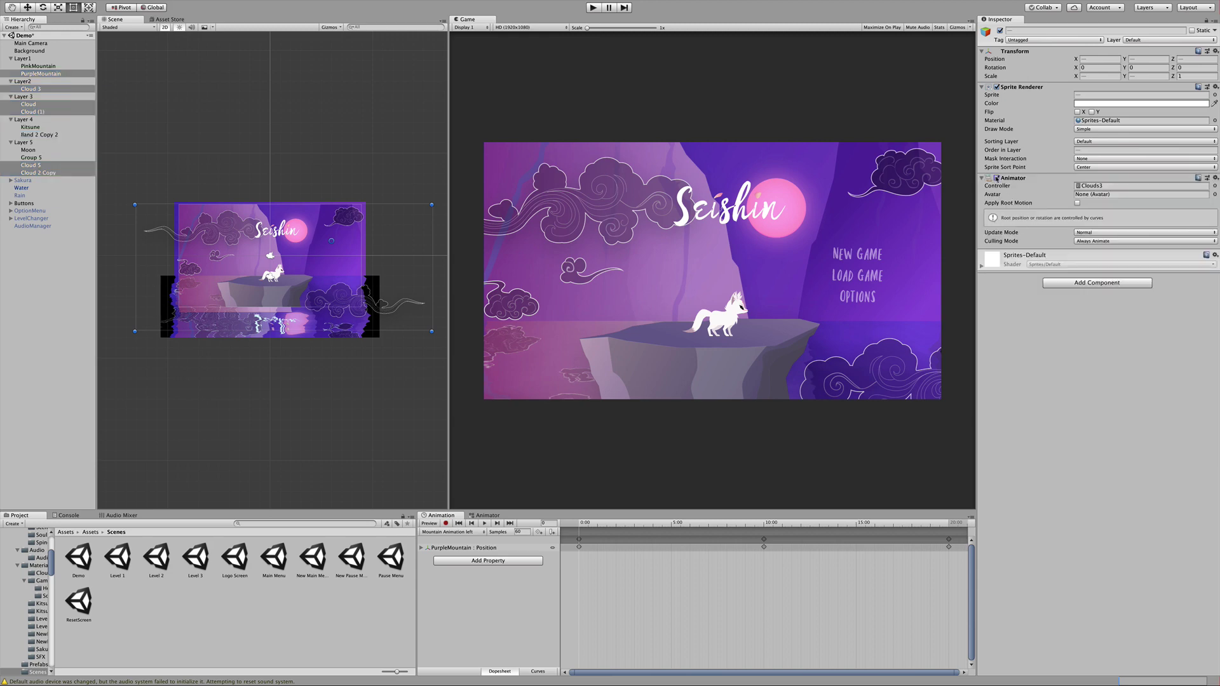
pyautogui.press('super+p')
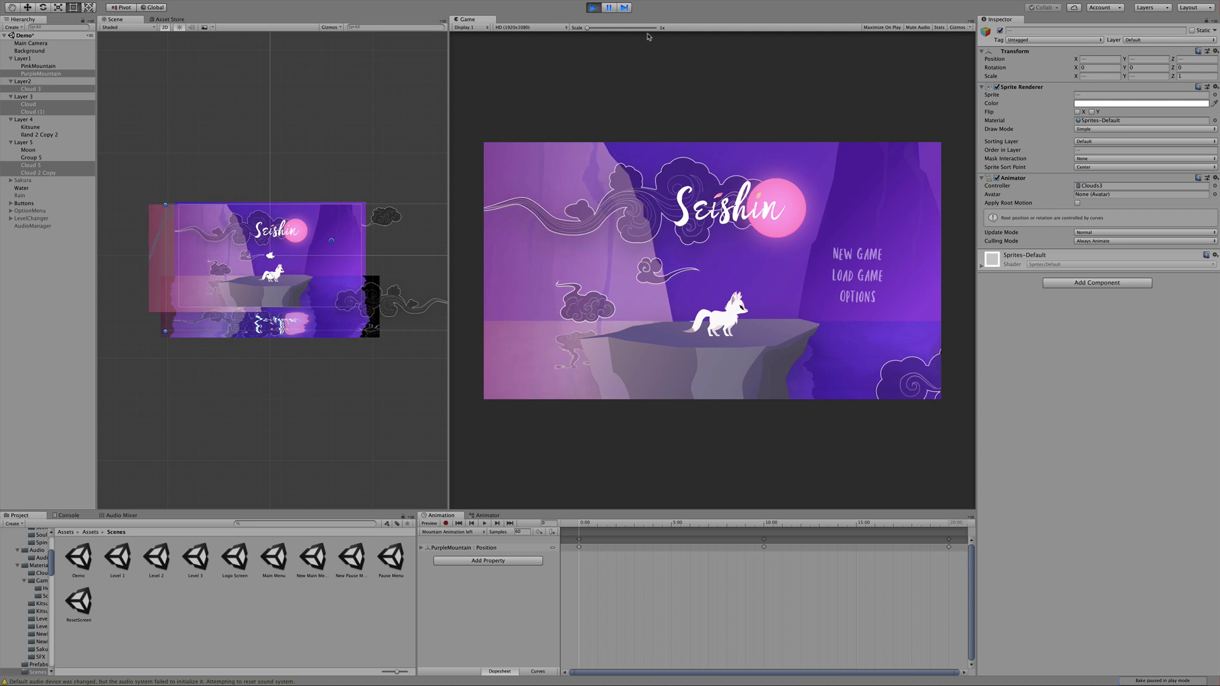
pyautogui.click(592, 9)
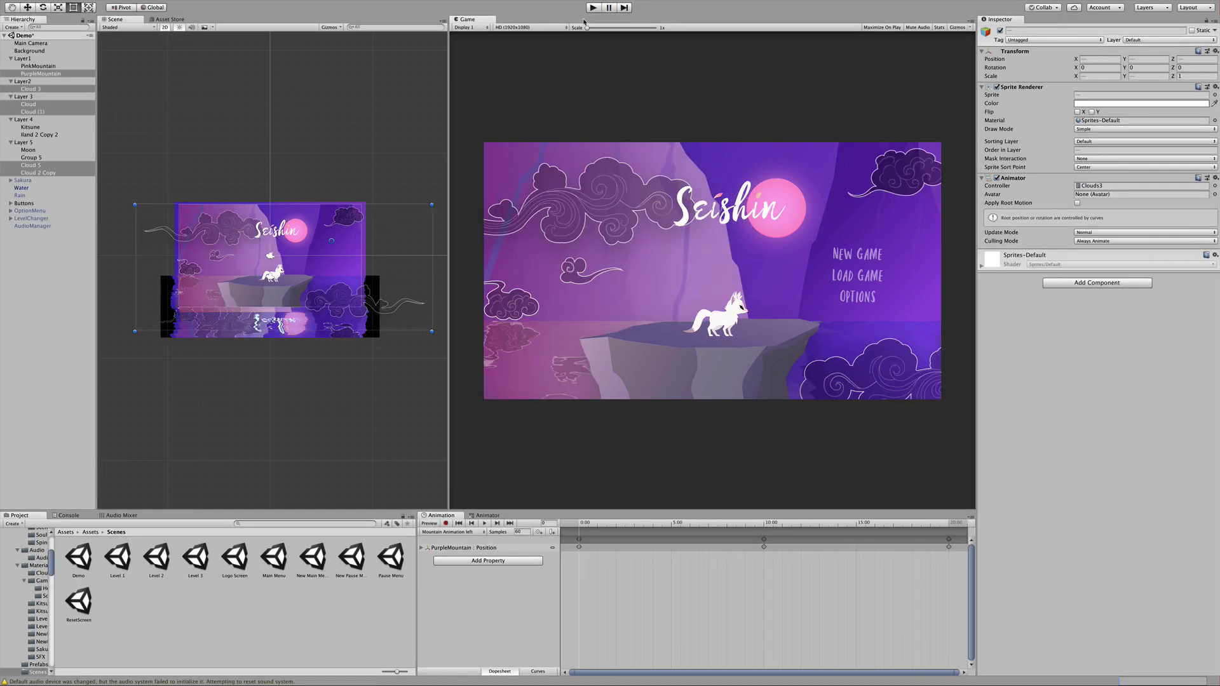
# Step: Collapse the layer groups, expand Sakura and activate the Sakura parent object
pyautogui.click(11, 59)
pyautogui.click(11, 67)
pyautogui.click(11, 73)
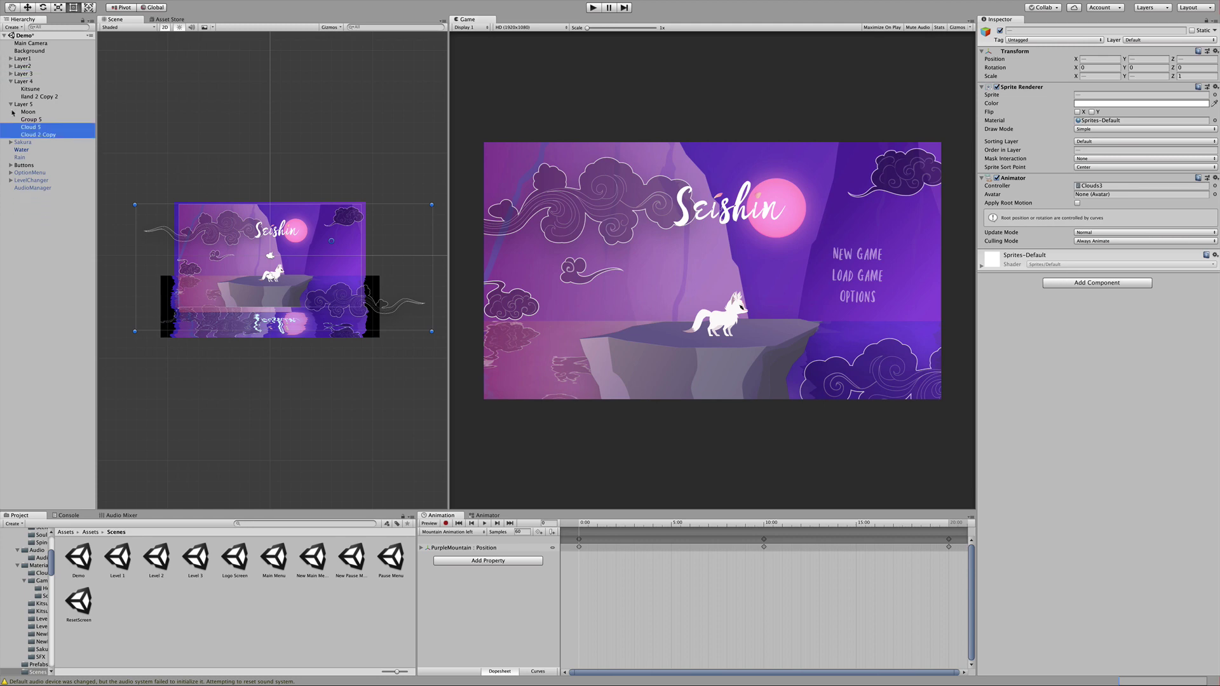
pyautogui.click(11, 104)
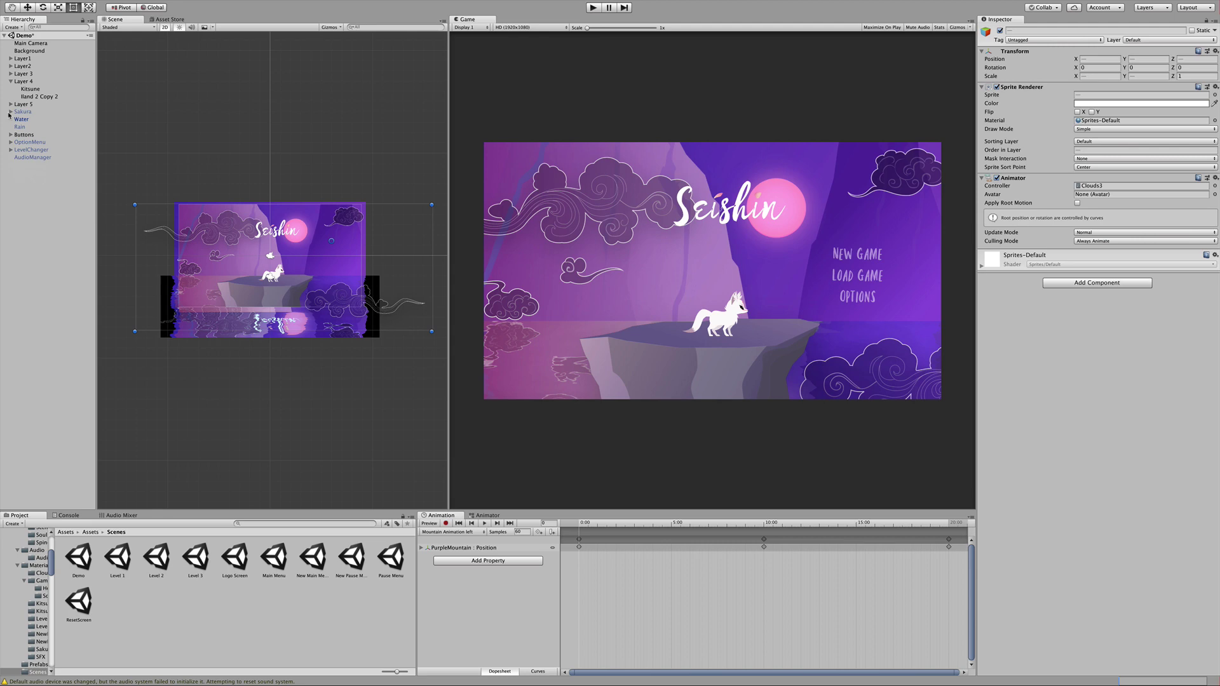
pyautogui.click(11, 111)
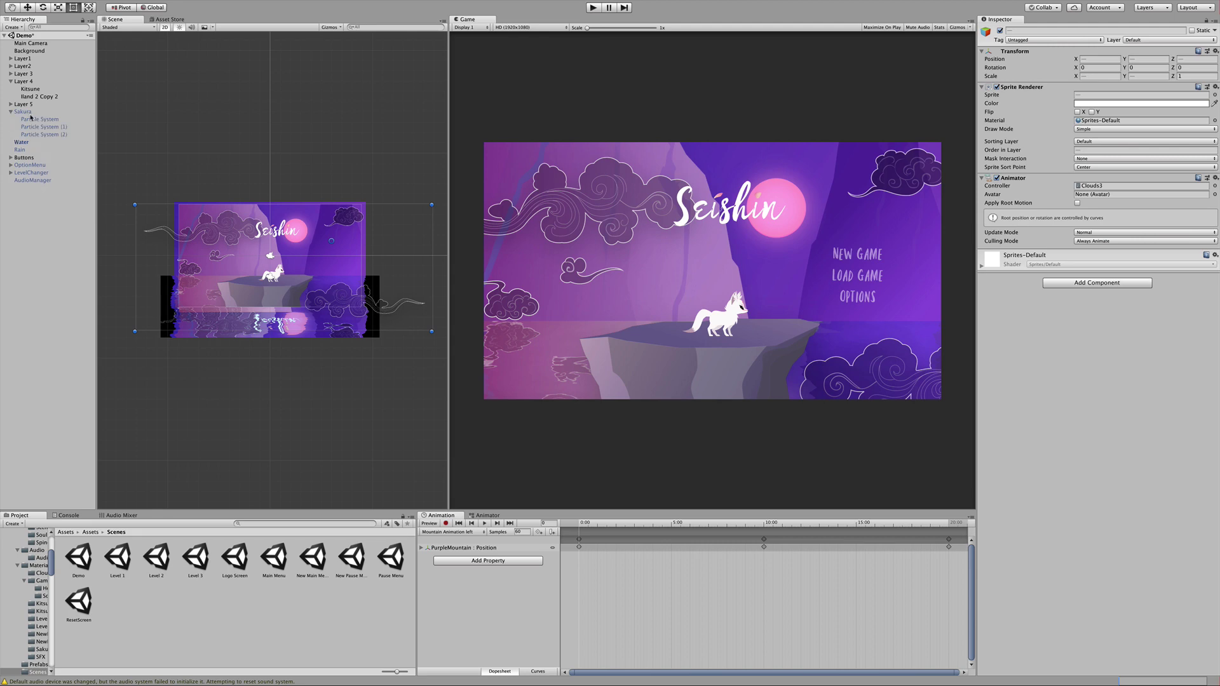
pyautogui.click(31, 118)
pyautogui.click(34, 127)
pyautogui.click(36, 134)
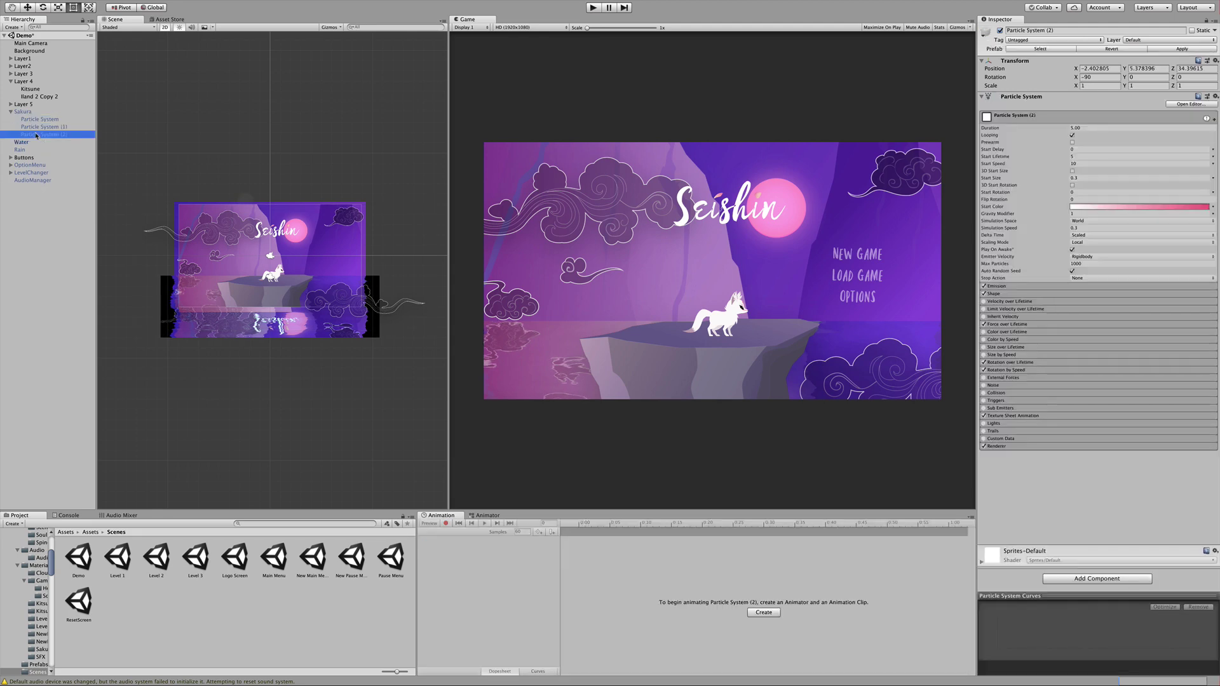
pyautogui.click(23, 112)
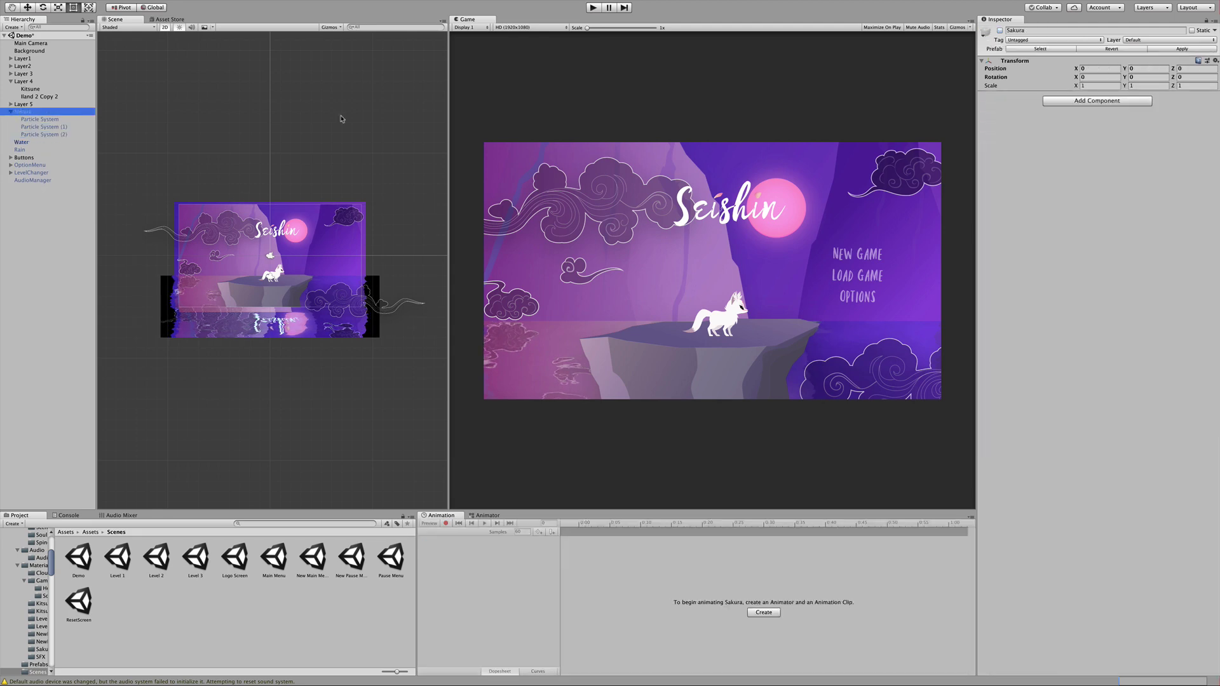
pyautogui.click(1001, 31)
# Step: Activate Particle System (1) under Sakura and preview the petals, then select Particle System (2) and Sakura
pyautogui.click(49, 127)
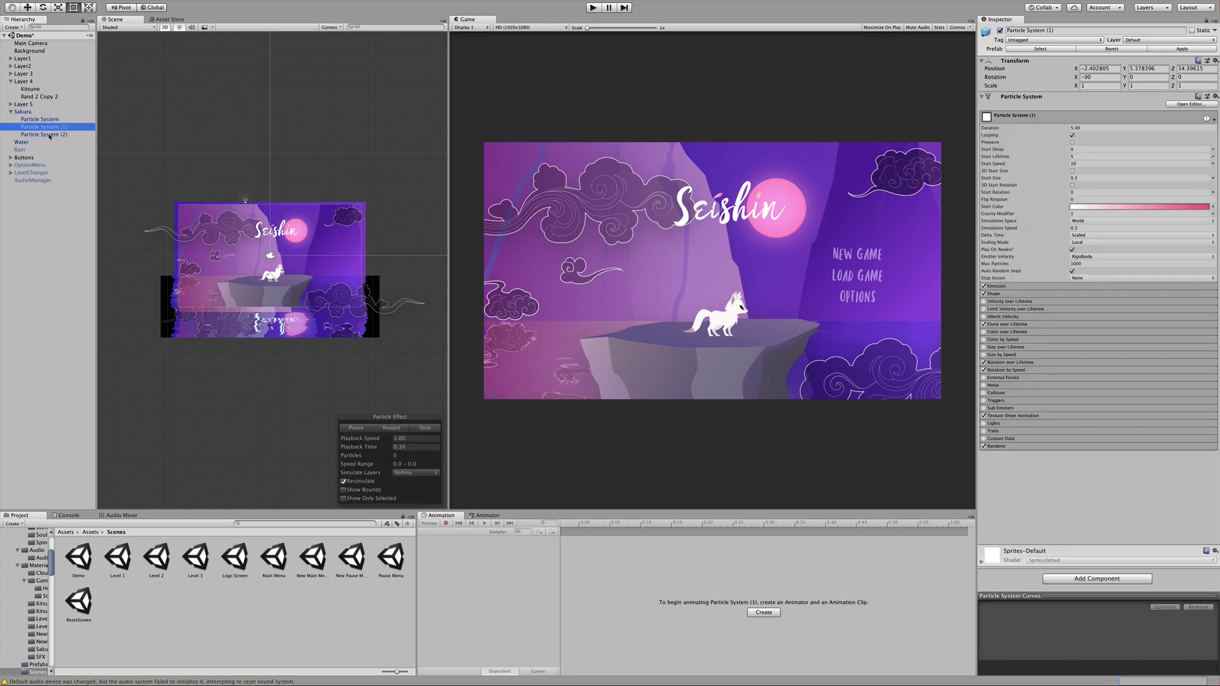
pyautogui.keyDown('shift'); pyautogui.click(44, 134); pyautogui.keyUp('shift')
pyautogui.click(39, 120)
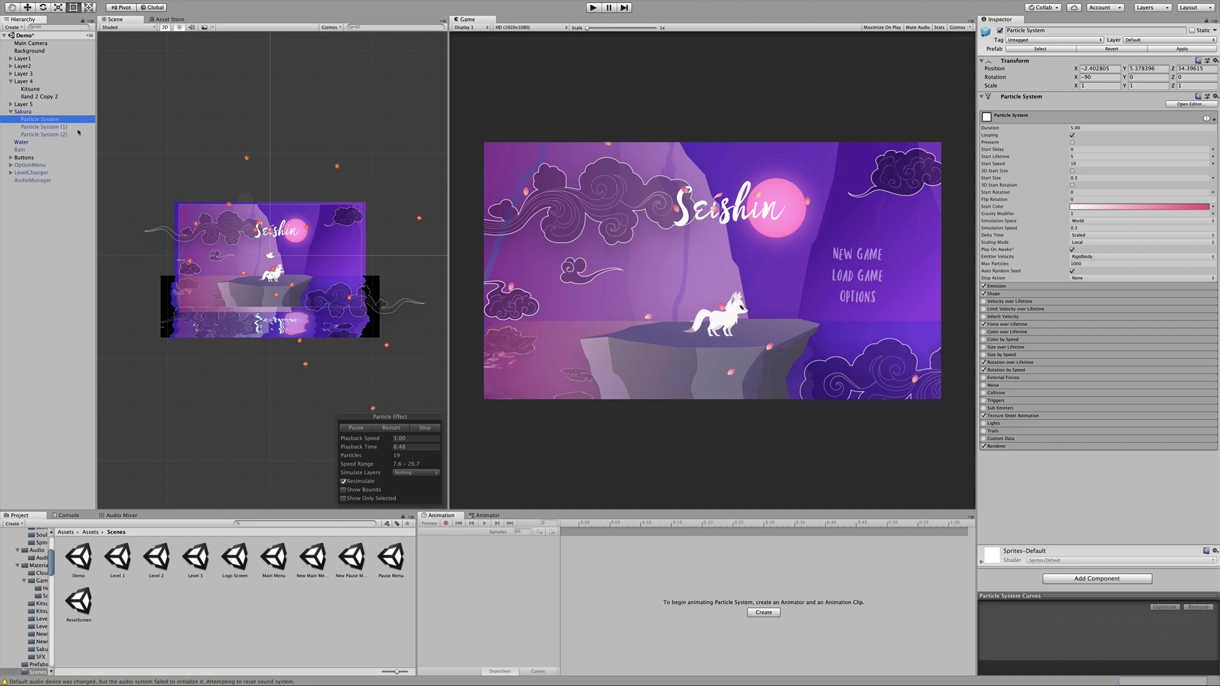
pyautogui.press('Down')
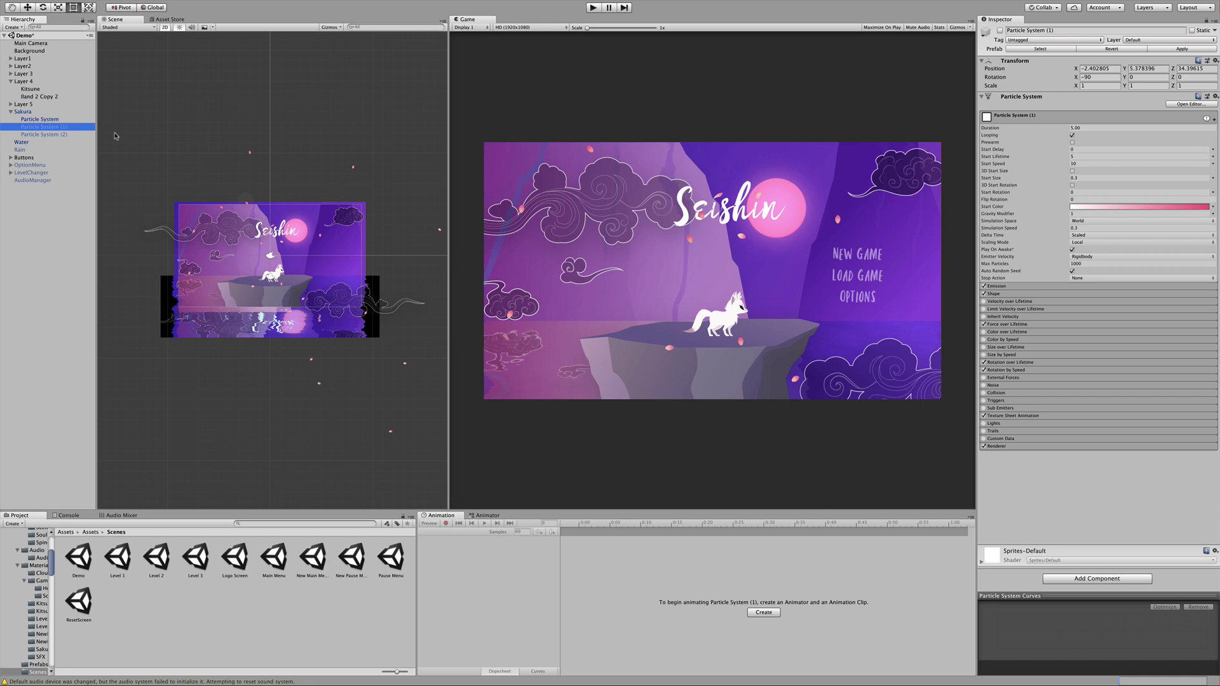
pyautogui.click(1000, 30)
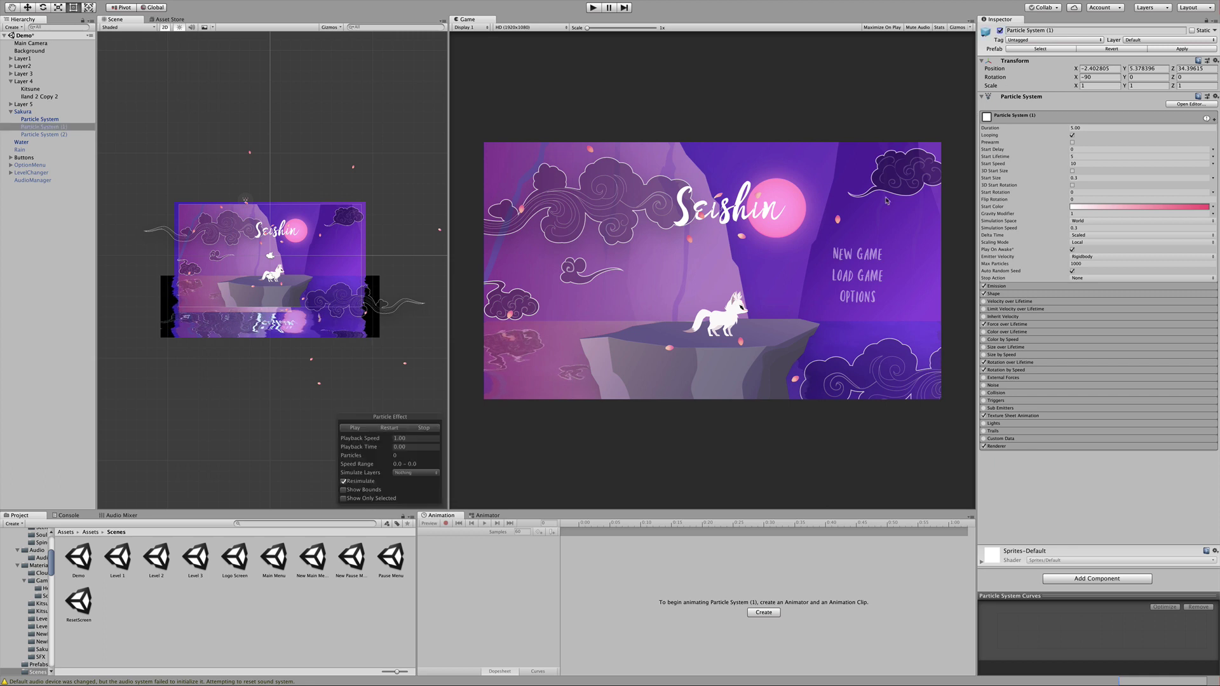
pyautogui.click(70, 129)
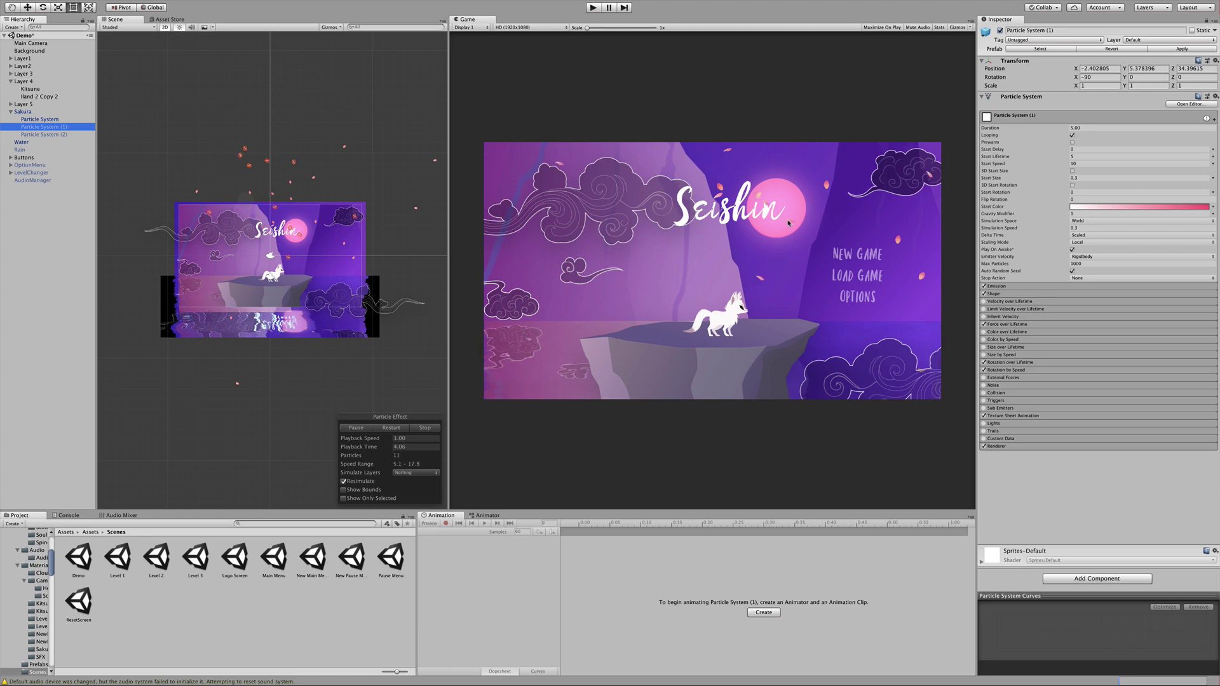
pyautogui.click(68, 135)
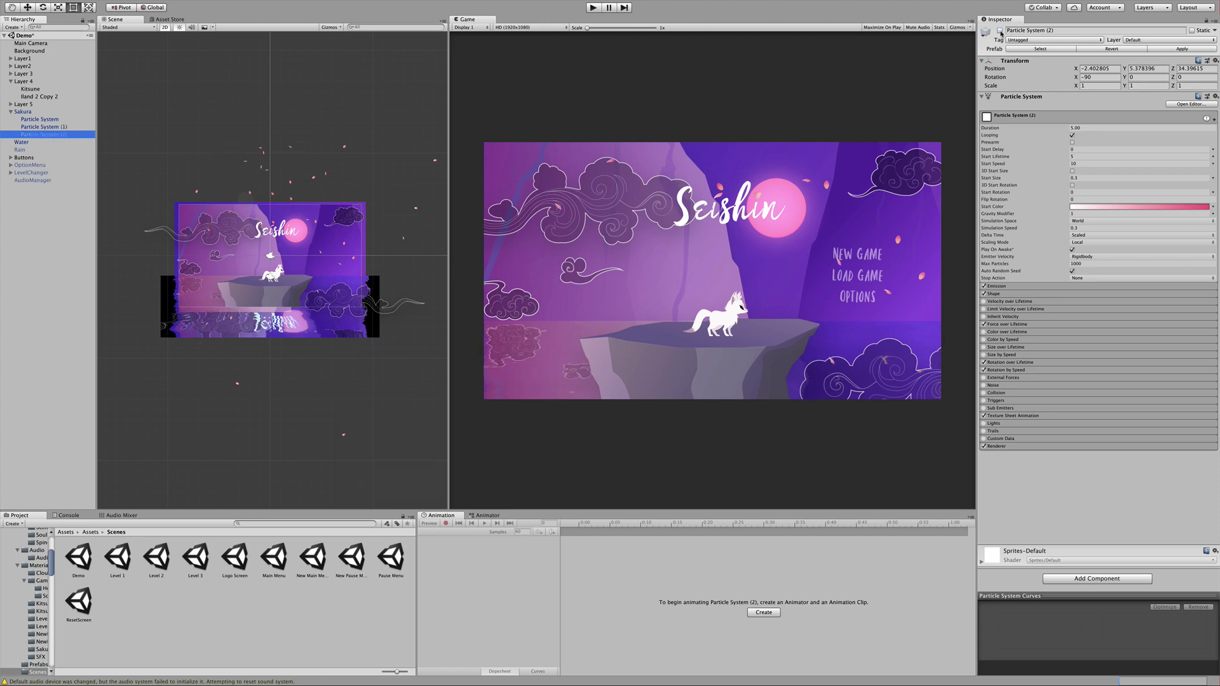
pyautogui.press('Left')
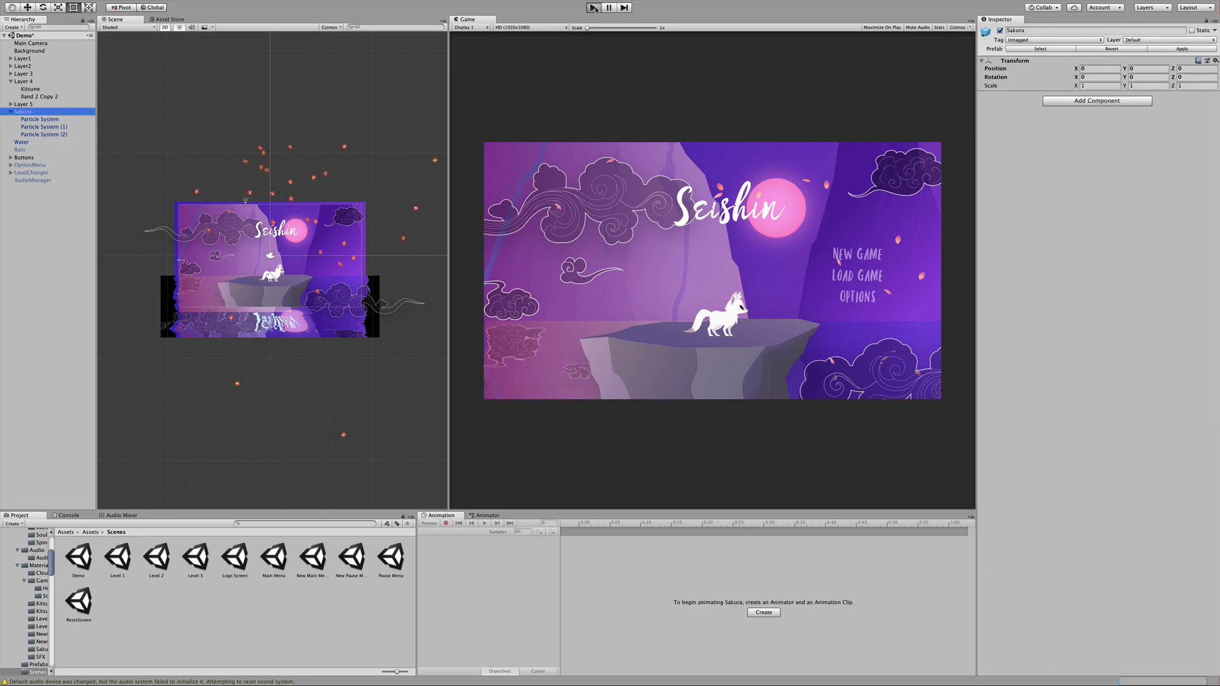
# Step: Test-run the scene to watch the sakura petals fall, then select the Background object
pyautogui.click(594, 8)
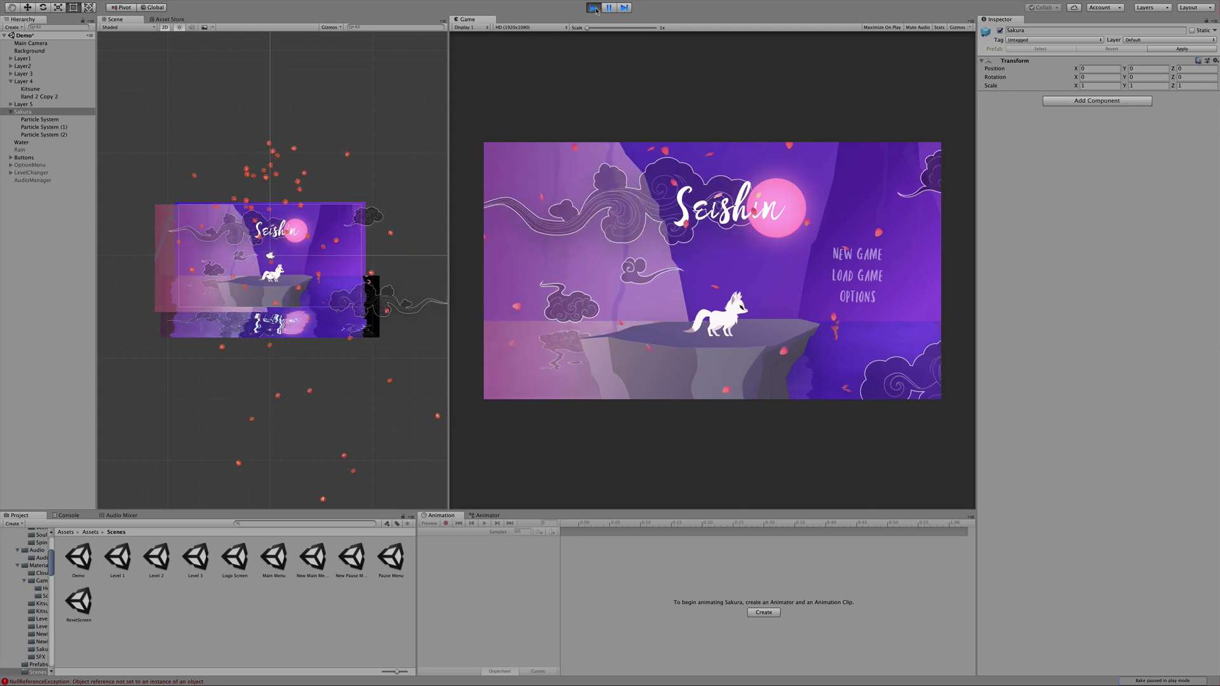
pyautogui.click(595, 7)
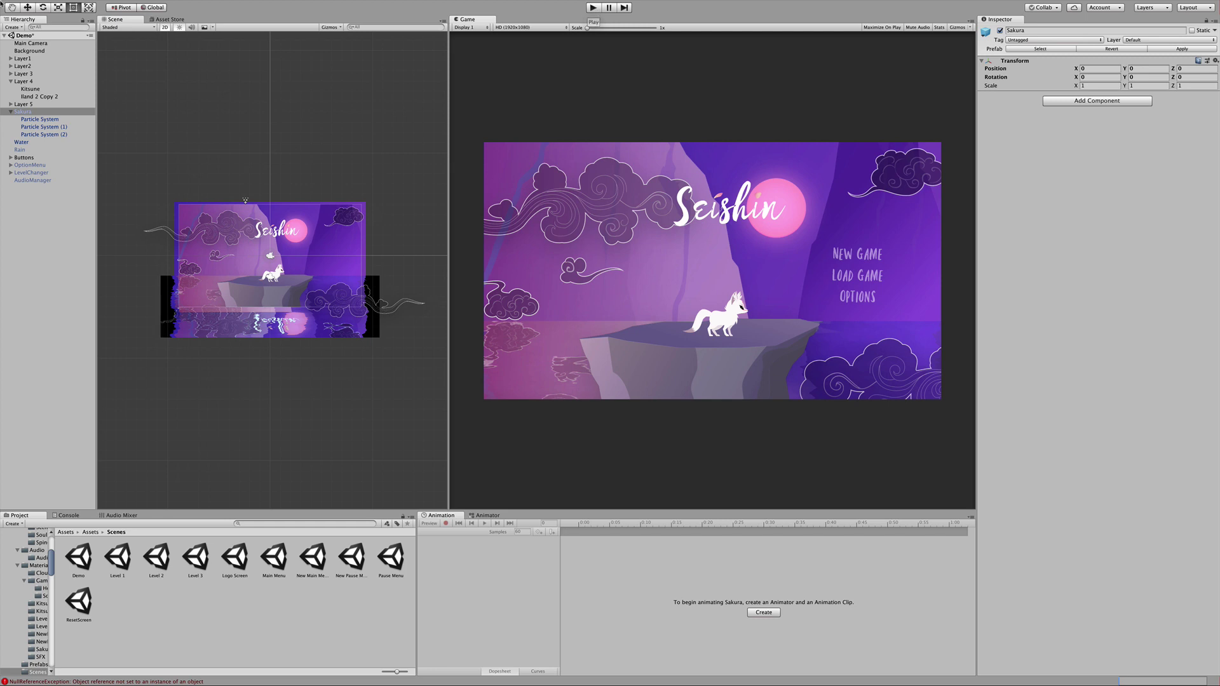
pyautogui.click(37, 51)
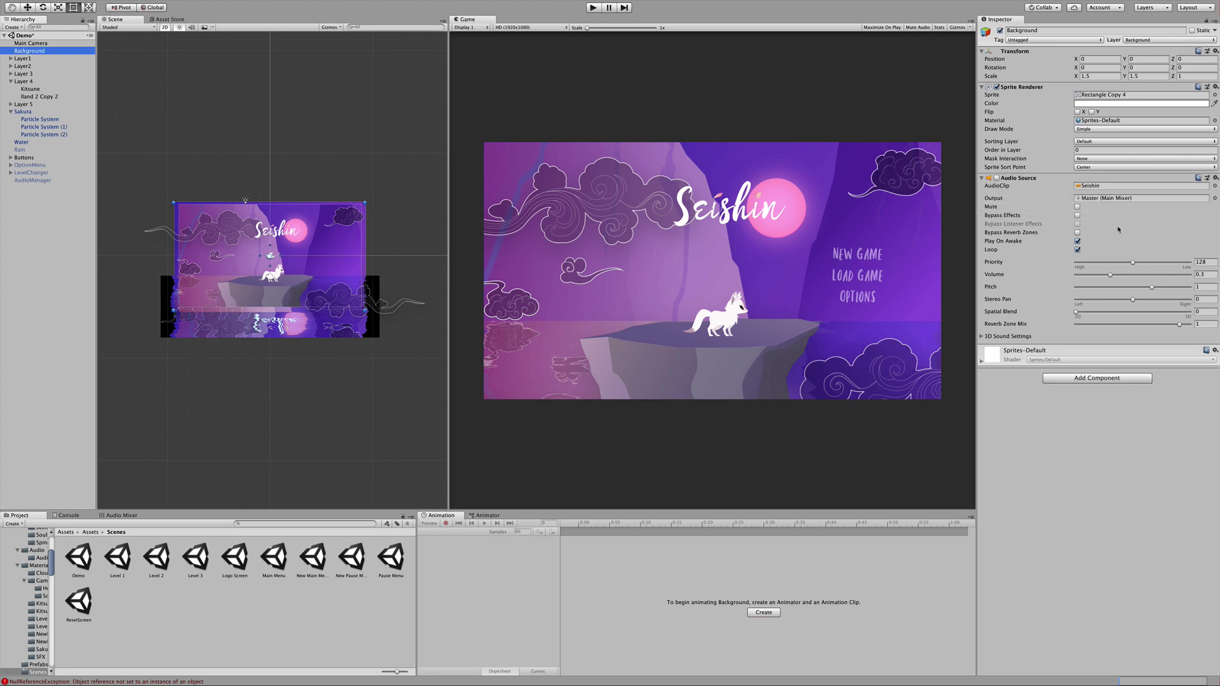
# Step: Enable the Background's Seishin Audio Source, test it in Play mode, and set its volume to 1
pyautogui.click(996, 179)
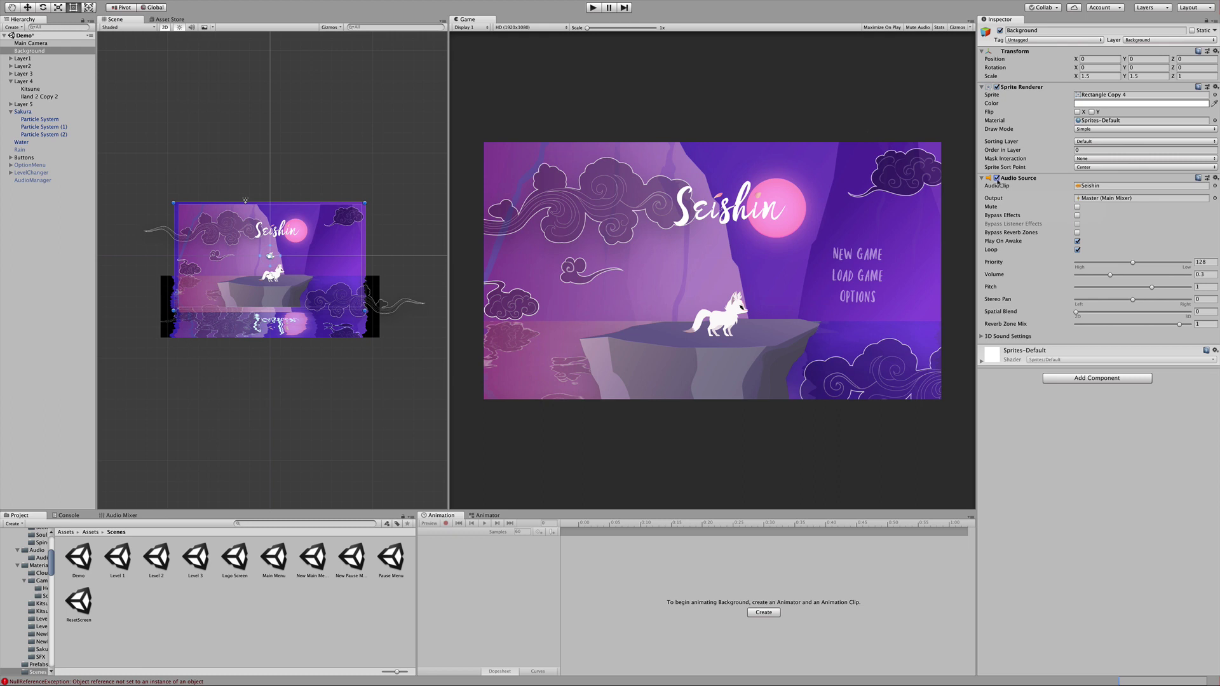
pyautogui.click(598, 9)
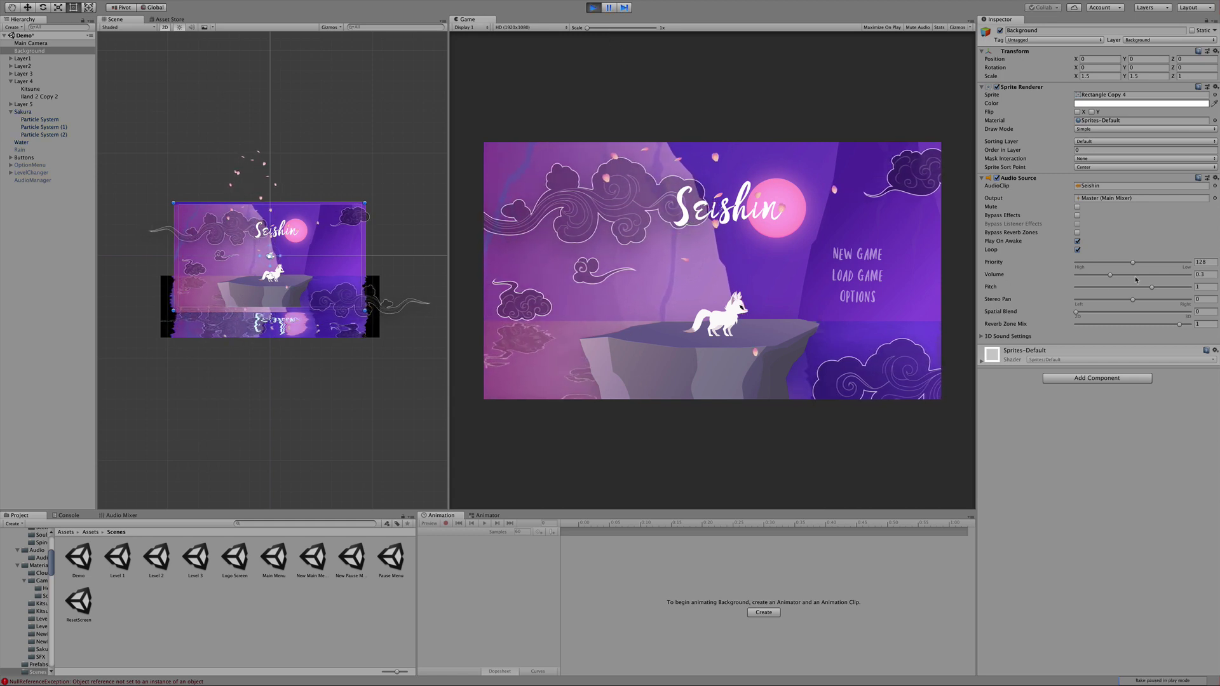
pyautogui.moveTo(1110, 275); pyautogui.dragTo(1196, 275)
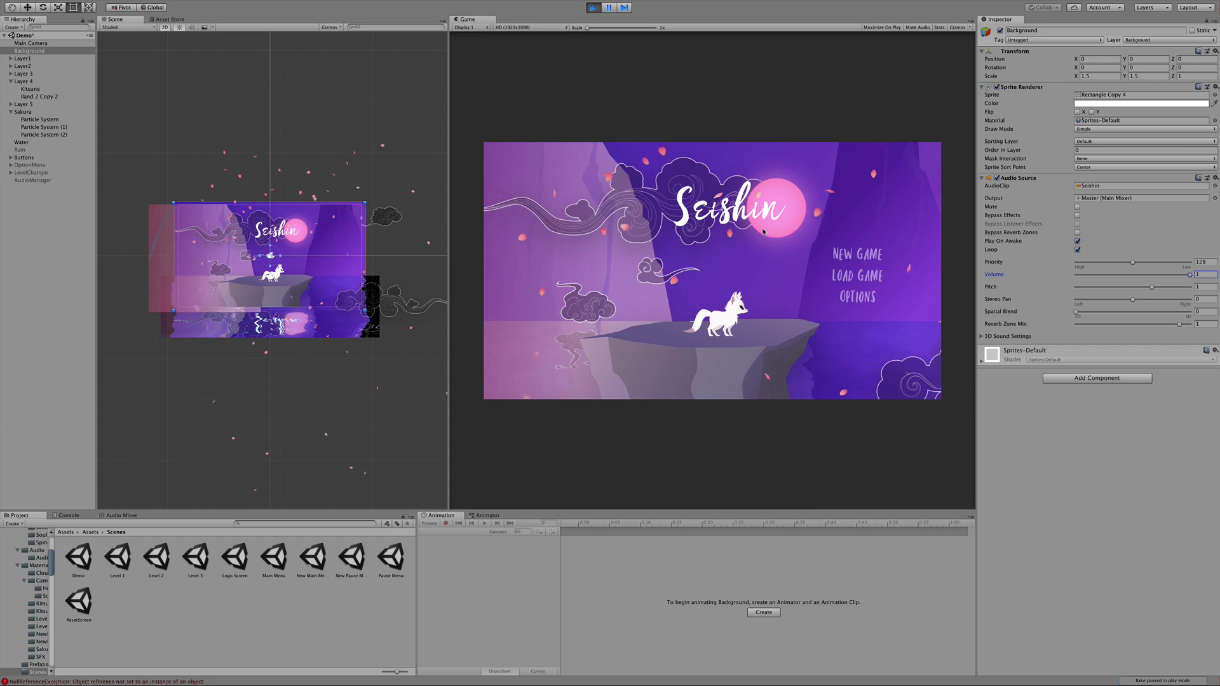
pyautogui.click(852, 255)
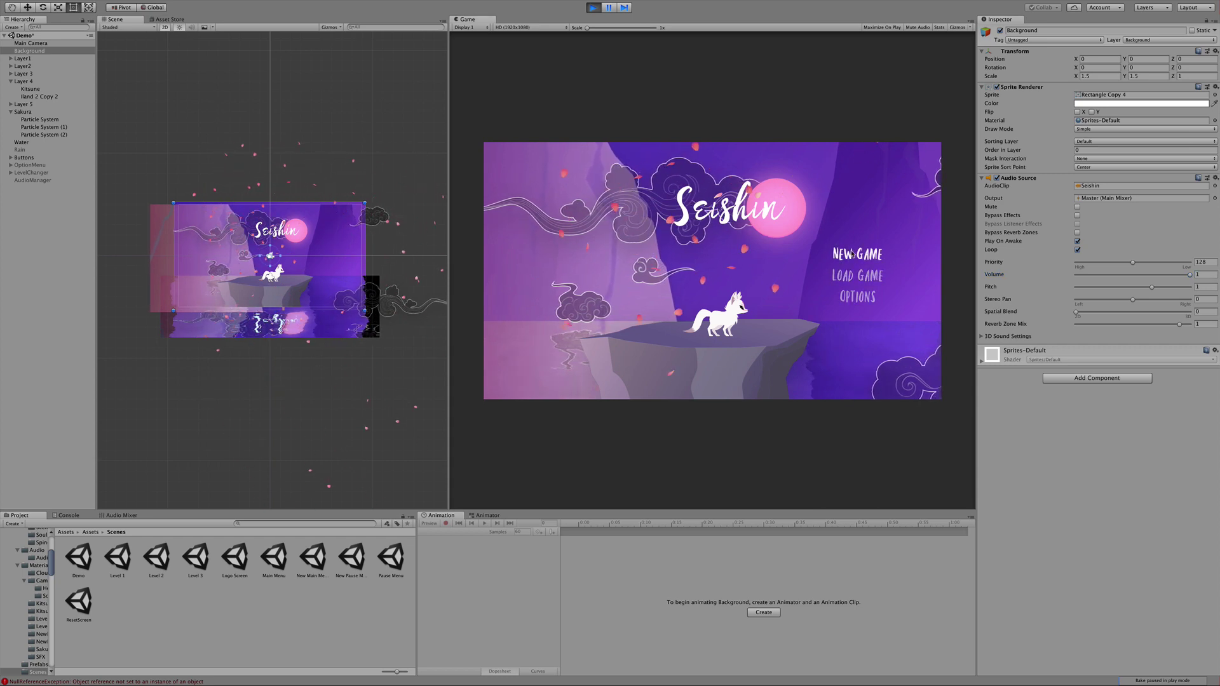
pyautogui.click(591, 8)
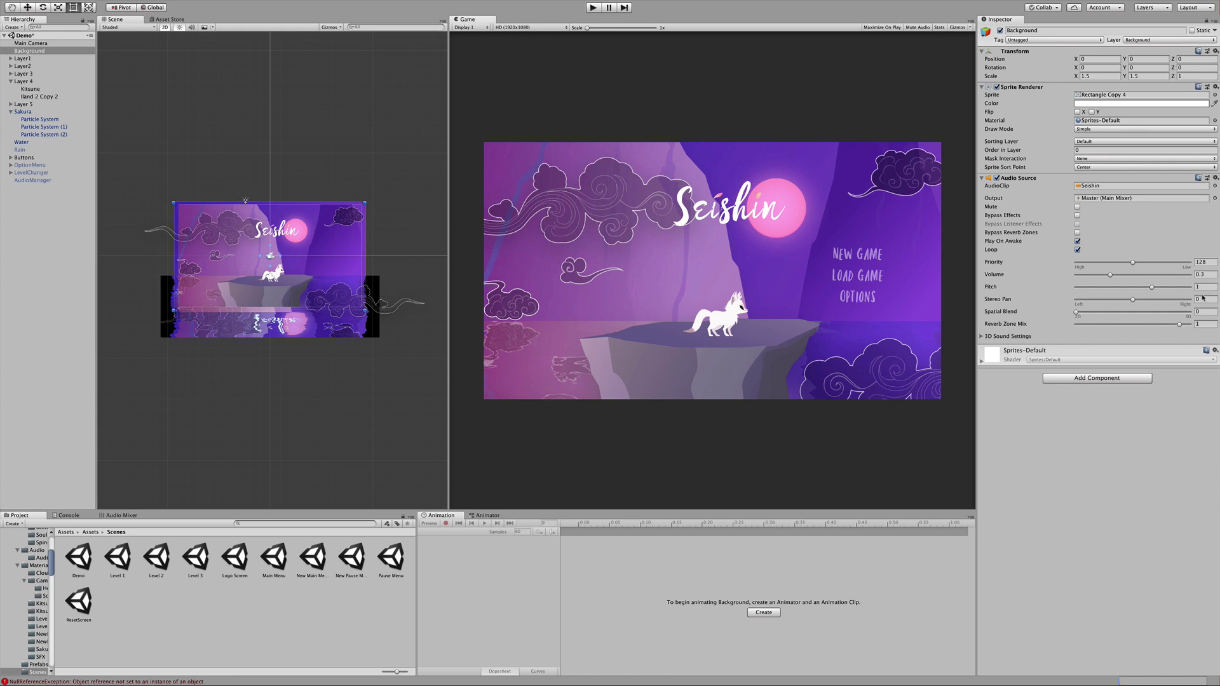
pyautogui.moveTo(1111, 275); pyautogui.dragTo(1198, 278)
# Step: Enable the Animator on the New Game, Load Game and Options buttons
pyautogui.click(11, 158)
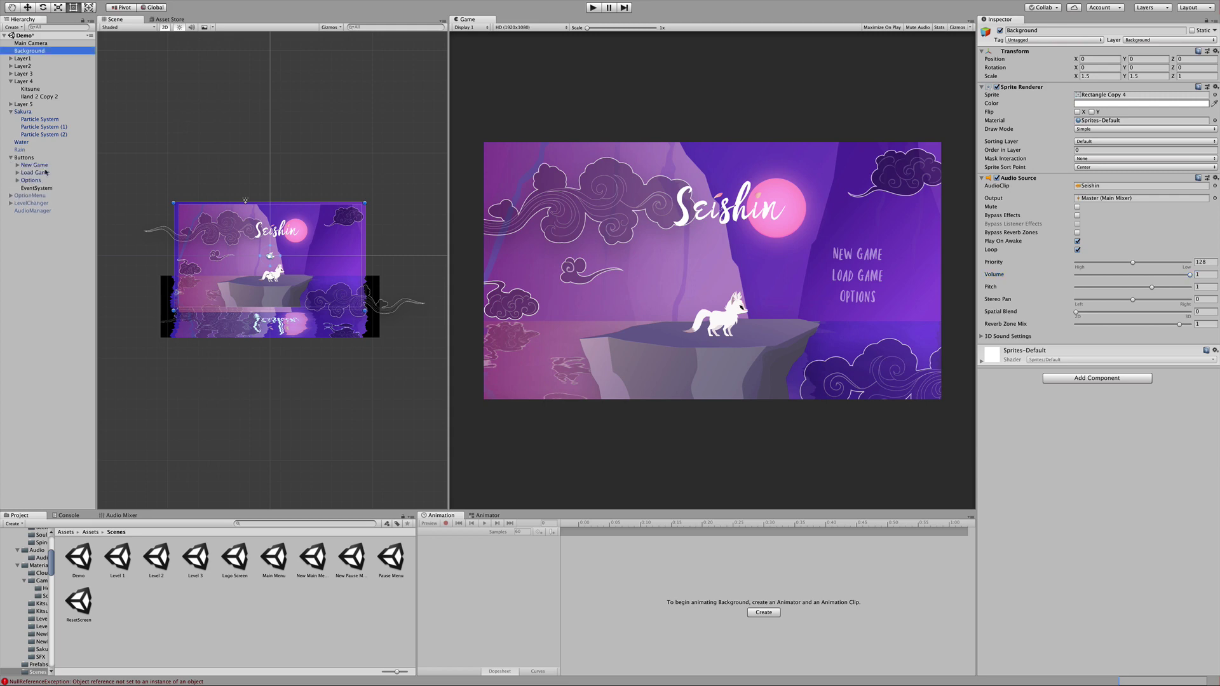
pyautogui.click(38, 165)
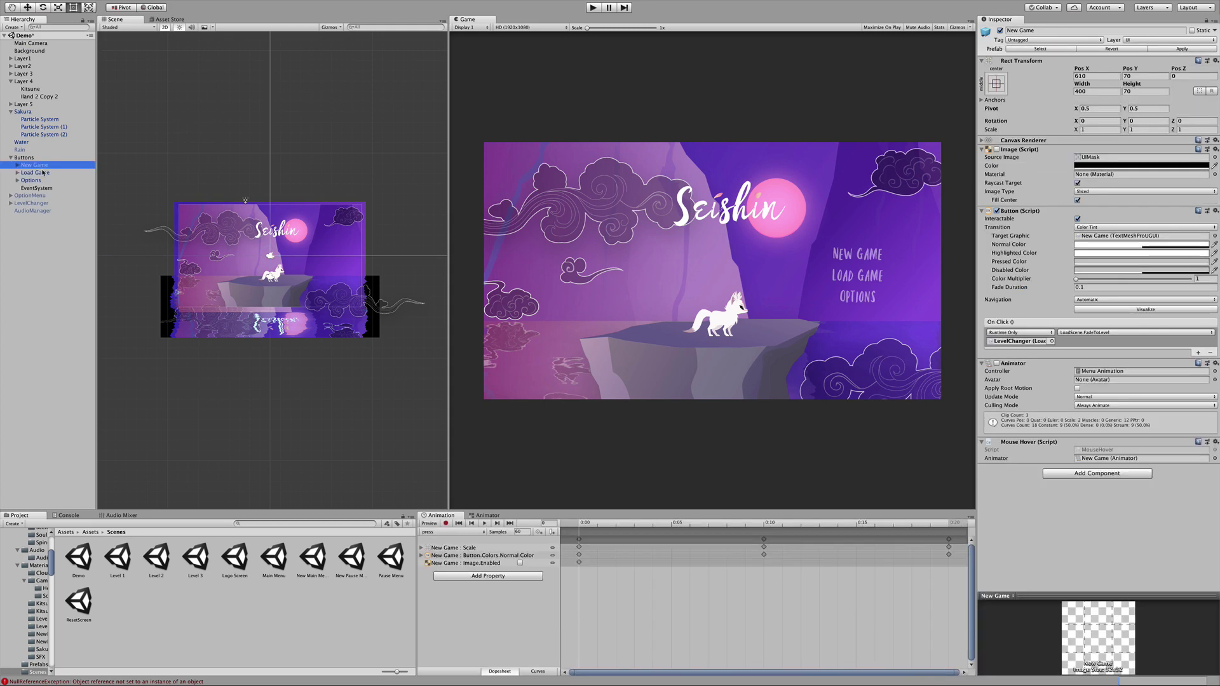
pyautogui.keyDown('shift'); pyautogui.click(32, 180); pyautogui.keyUp('shift')
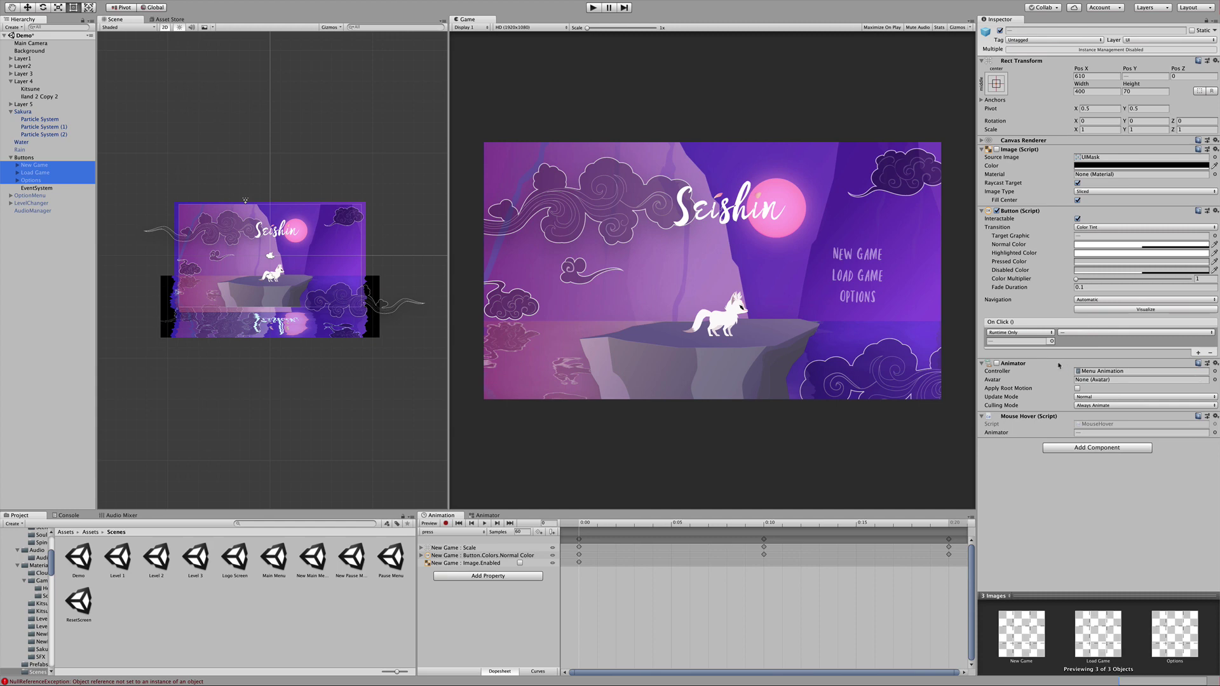
pyautogui.click(997, 363)
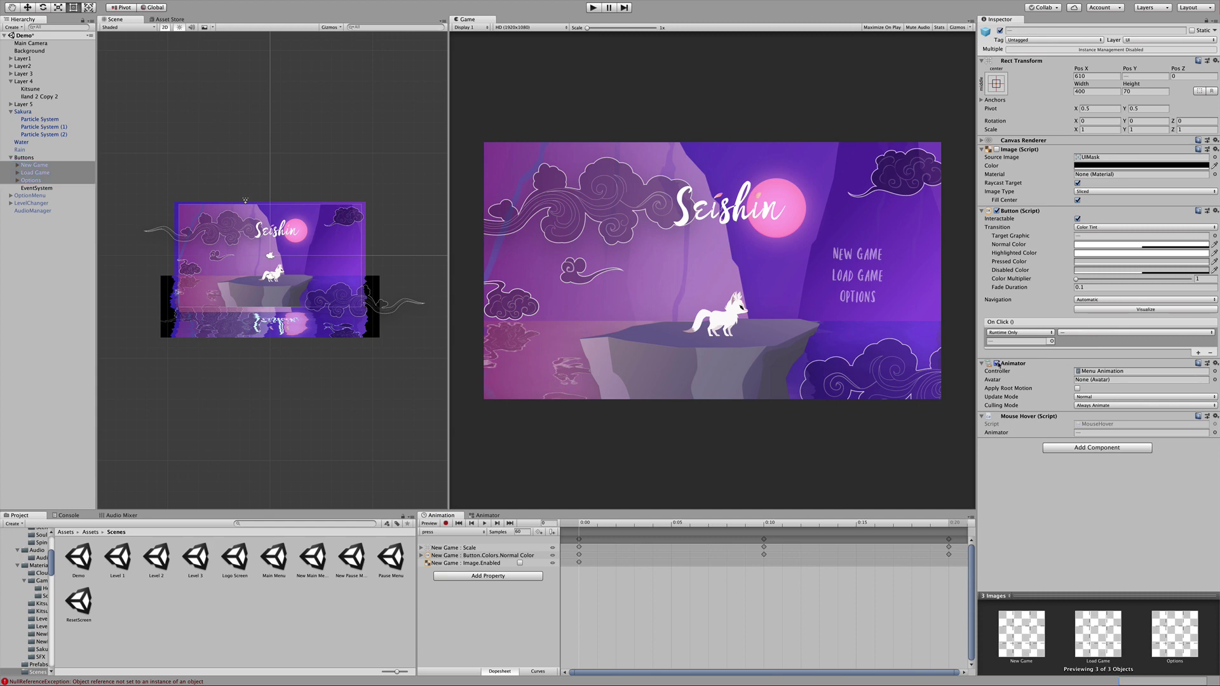
# Step: Activate the AudioManager object and run the scene to test the button sounds
pyautogui.click(56, 159)
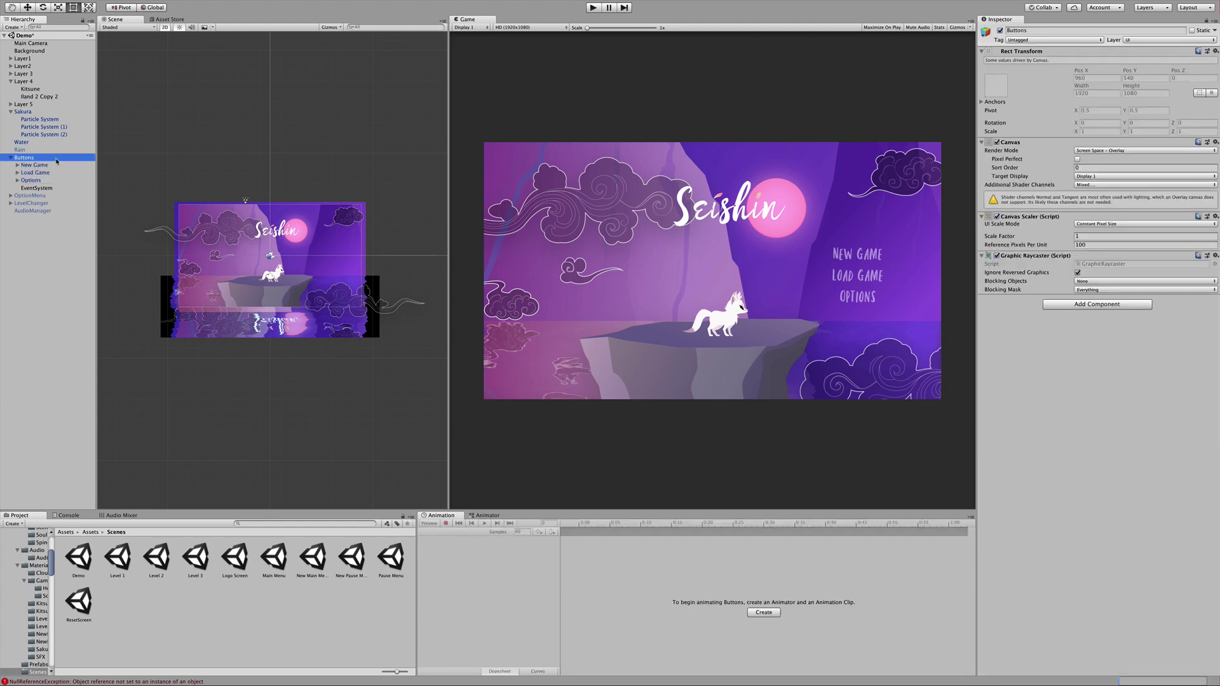
pyautogui.click(46, 211)
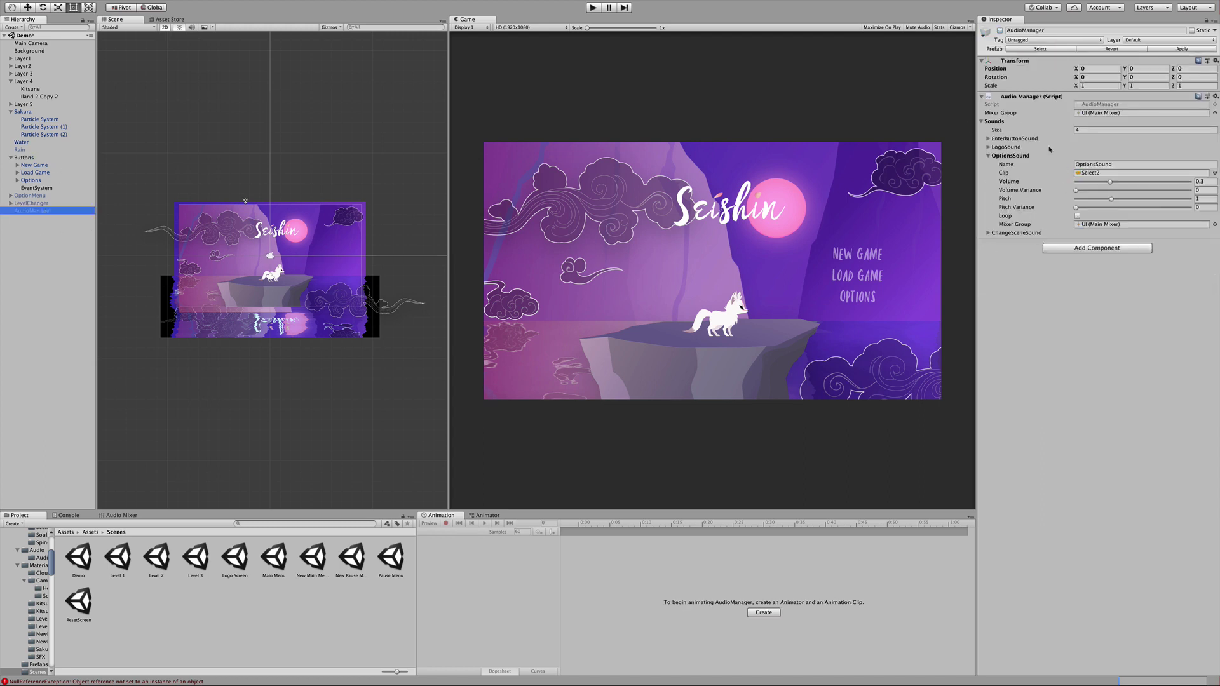
pyautogui.click(999, 30)
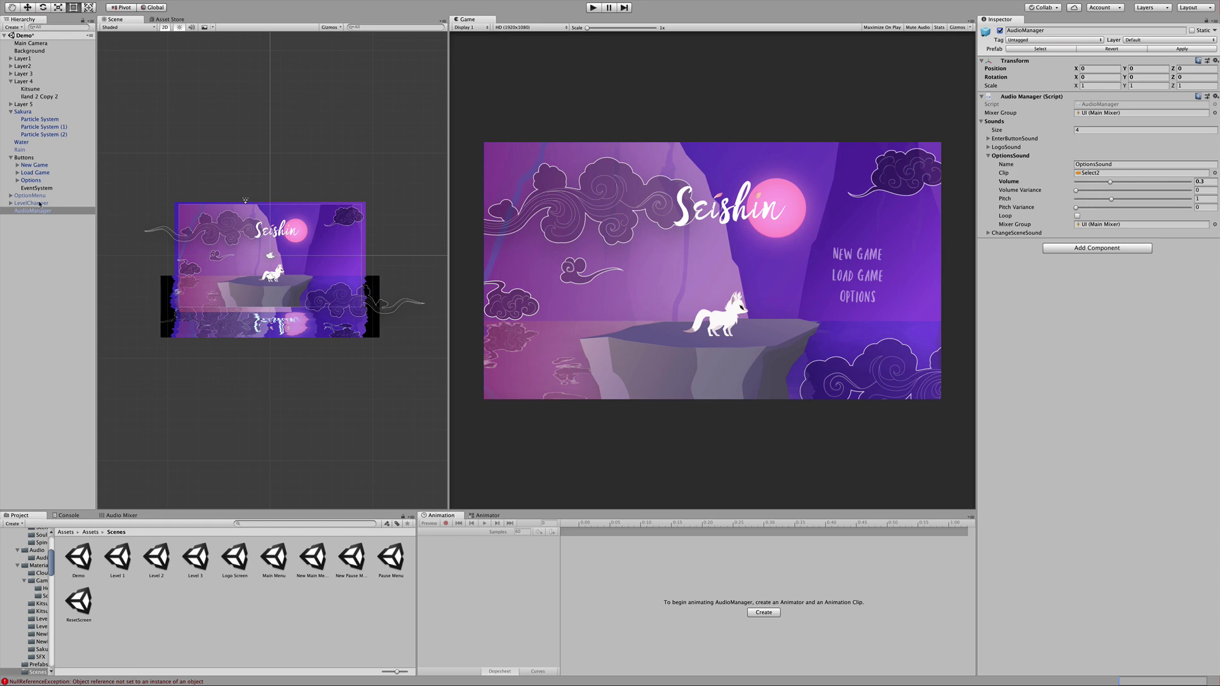
pyautogui.click(595, 8)
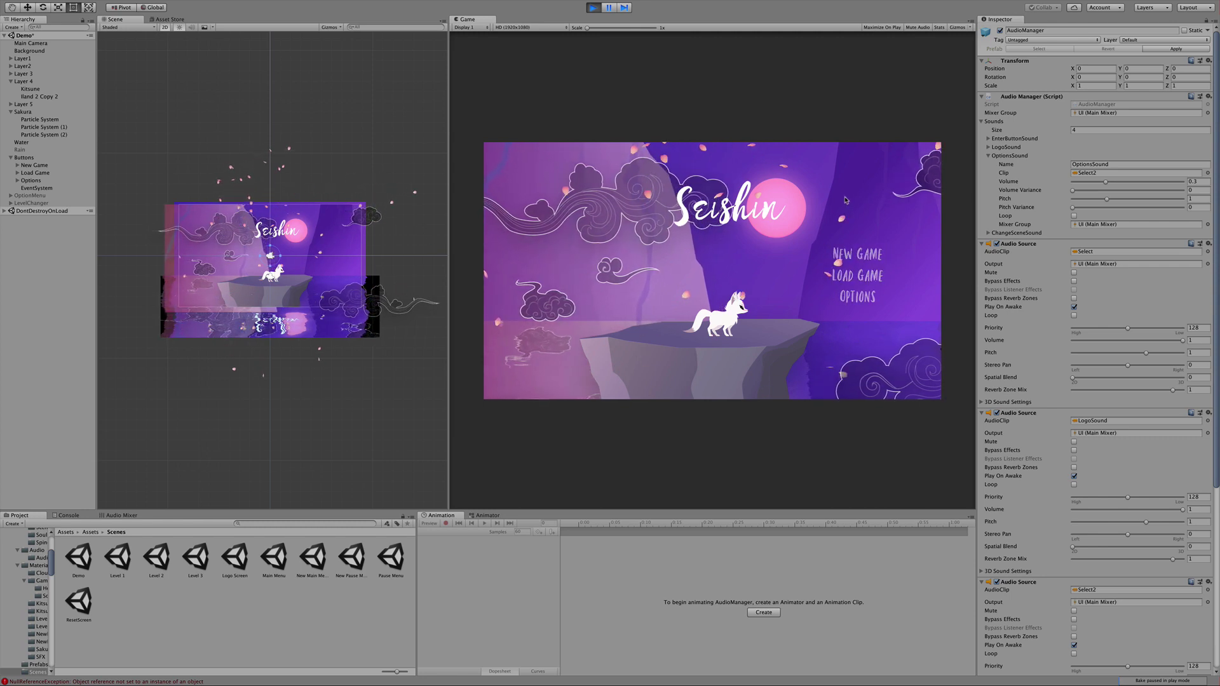
# Step: Activate the Rain object and rerun the scene to see rain falling over the menu
pyautogui.click(594, 8)
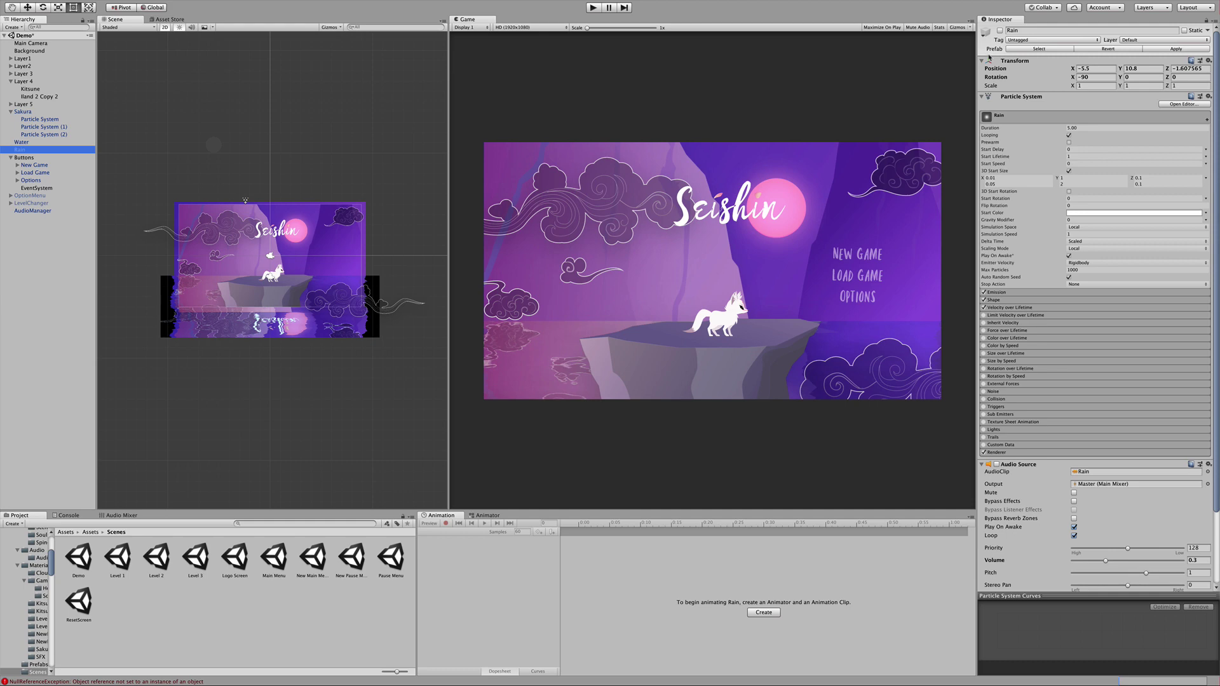
pyautogui.click(1000, 30)
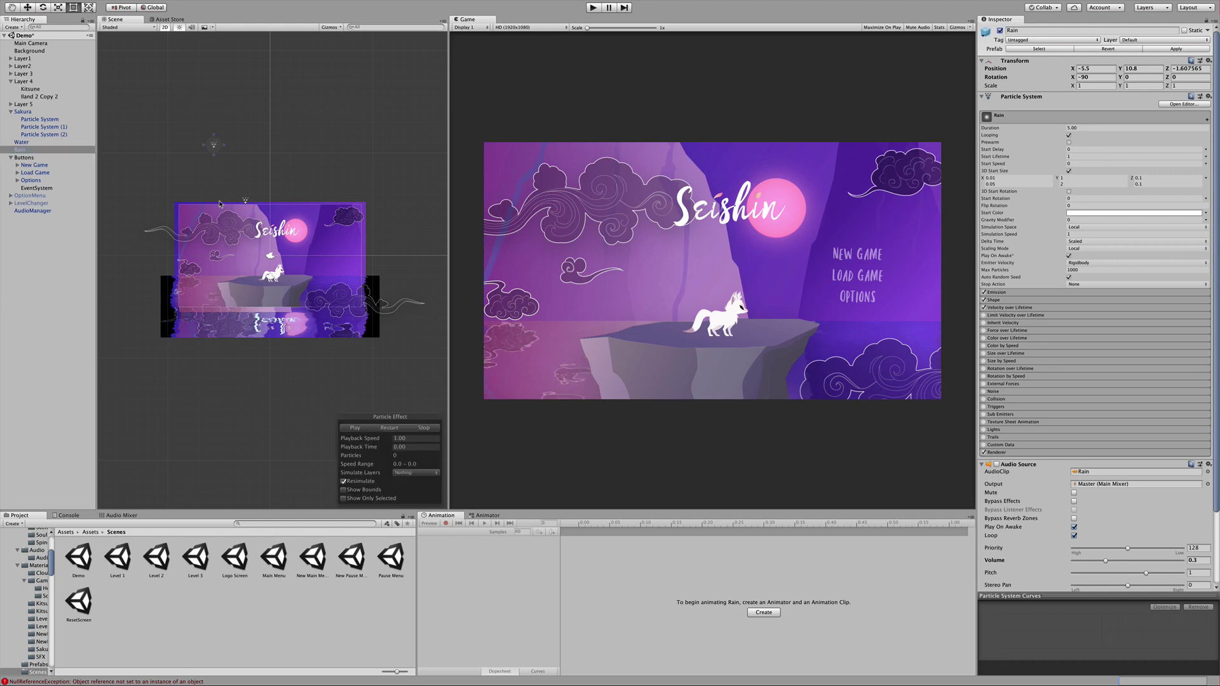
pyautogui.click(595, 7)
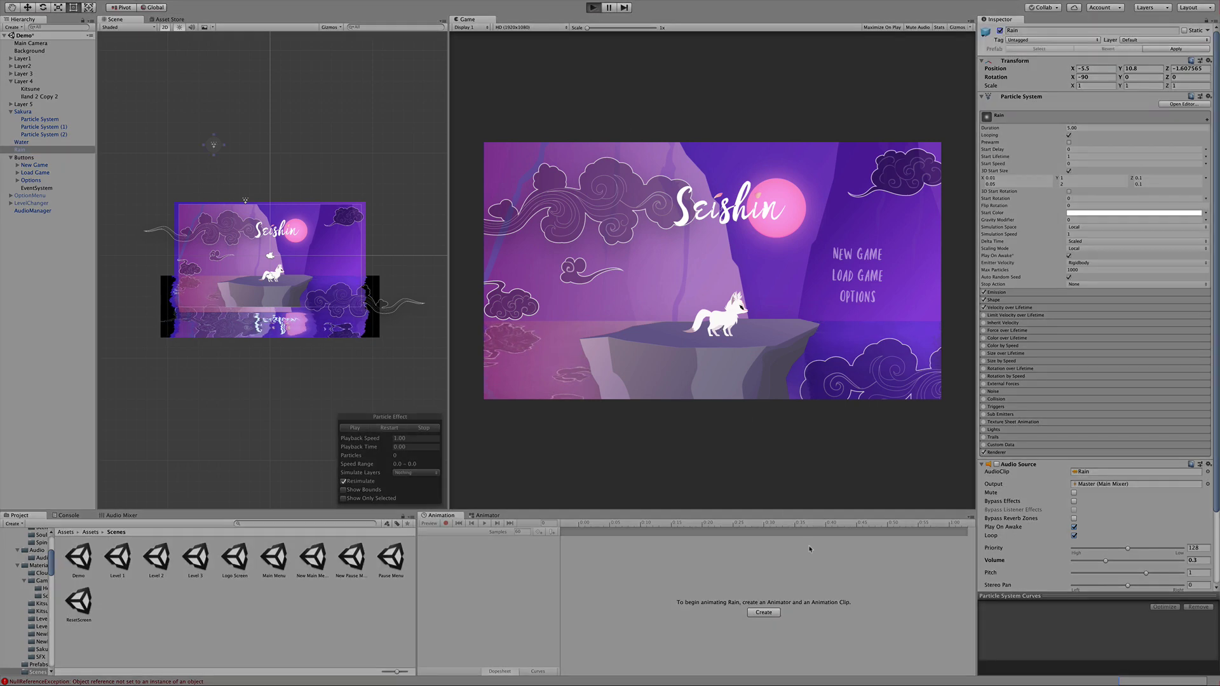